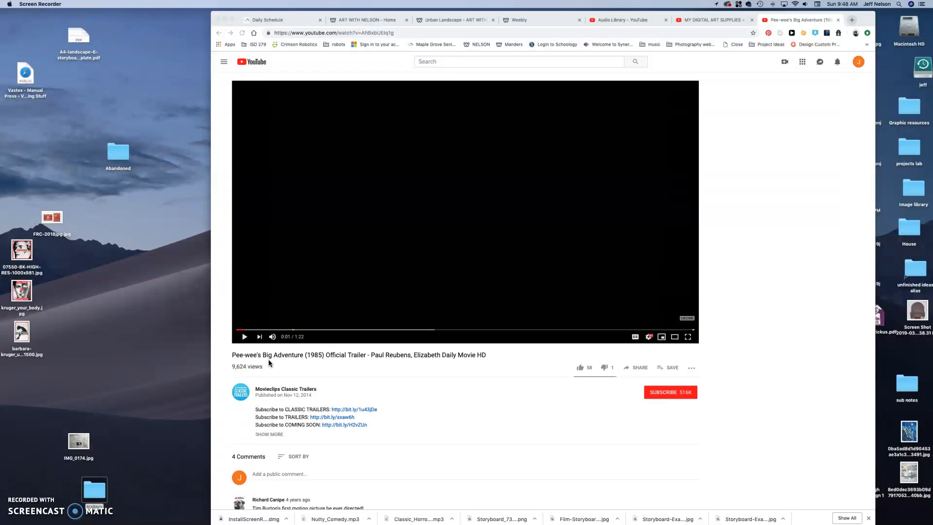
Play the Pee-wee's Big Adventure trailer and skip ahead to about 0:15
{"action": "left_click", "coordinate": [251, 333]}
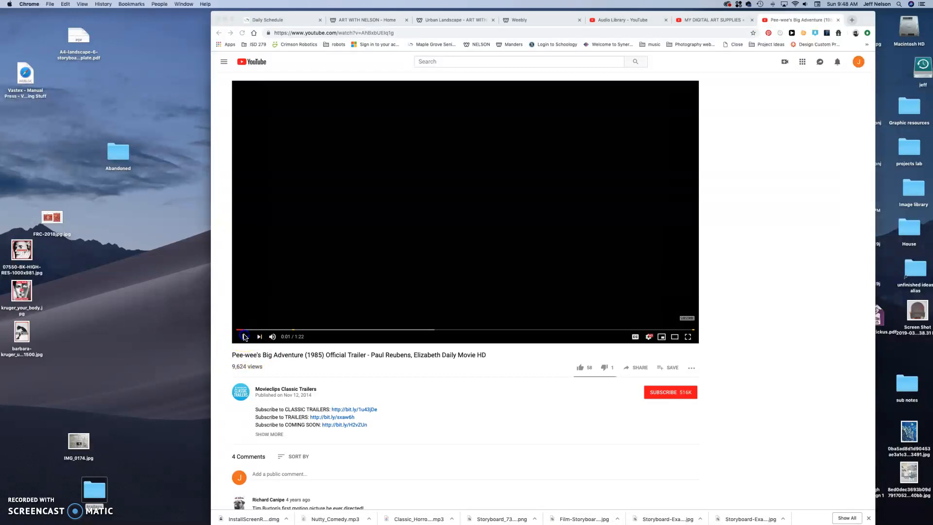
{"action": "left_click", "coordinate": [323, 330]}
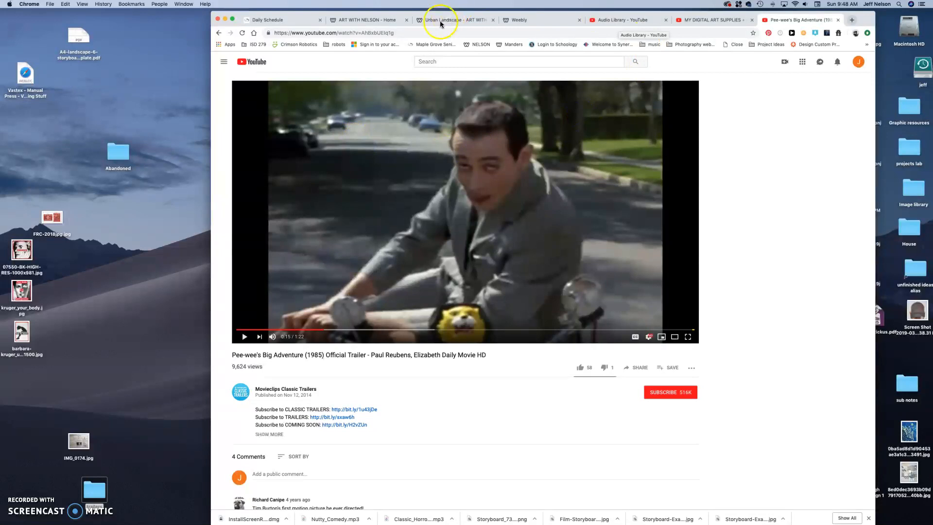
Insert "ss" before "youtube" in the trailer's web address and load it to open the video on SaveFrom.net
{"action": "left_click", "coordinate": [307, 35]}
{"action": "left_click", "coordinate": [308, 34]}
{"action": "left_click", "coordinate": [306, 33]}
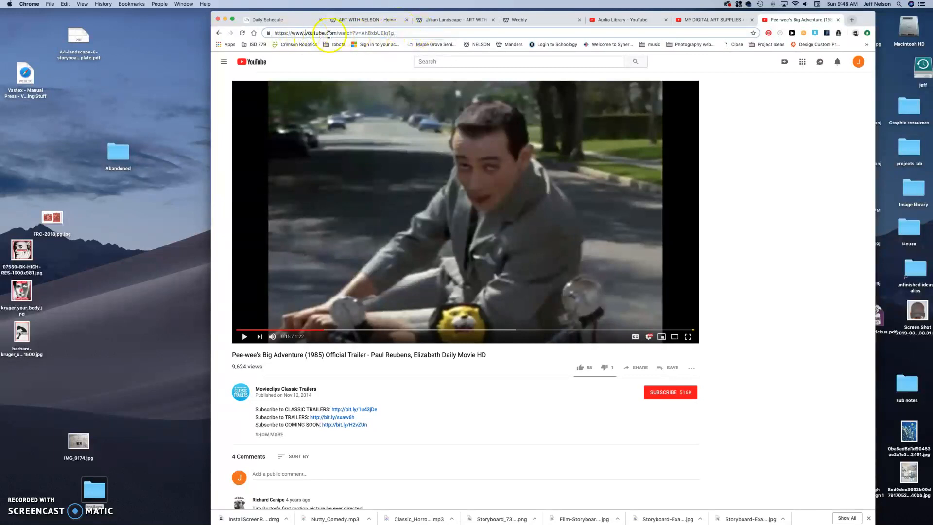
{"action": "type", "text": "ss"}
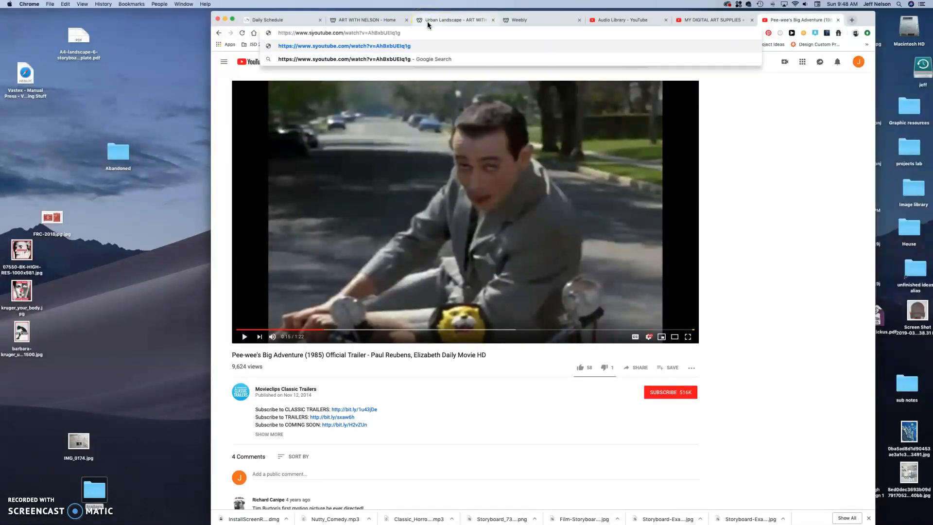
{"action": "key", "text": "Return"}
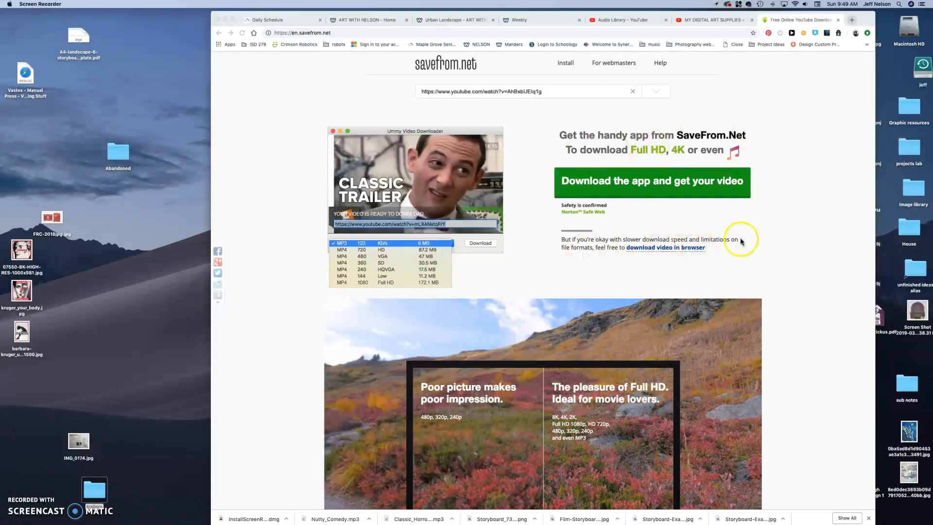
Choose the in-browser download option for the trailer and download it as MP4 720
{"action": "scroll", "coordinate": [706, 243], "scroll_direction": "down", "scroll_amount": 1}
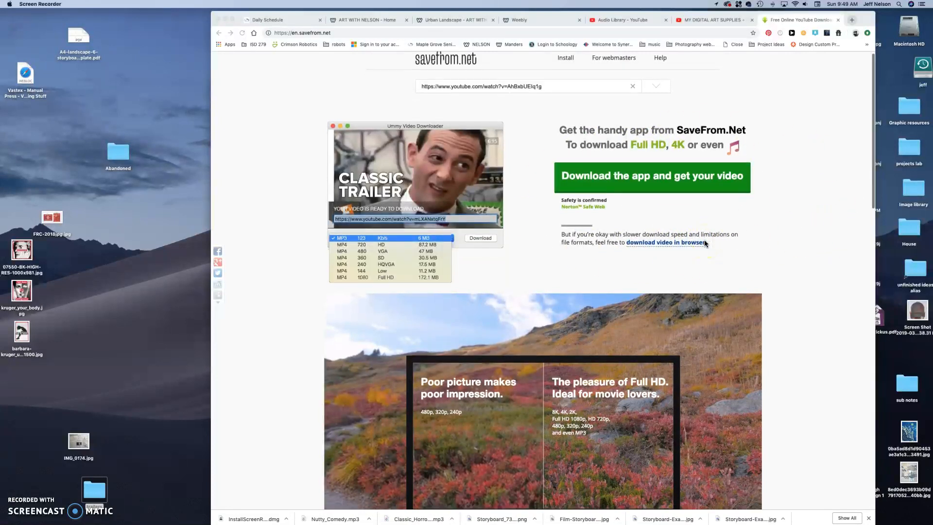
{"action": "left_click", "coordinate": [656, 243]}
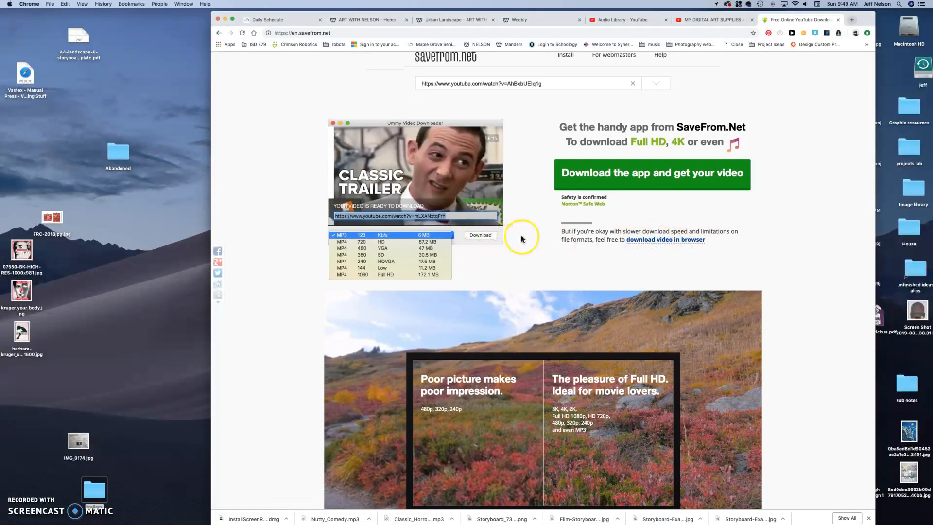
{"action": "scroll", "coordinate": [527, 238], "scroll_direction": "down", "scroll_amount": 1}
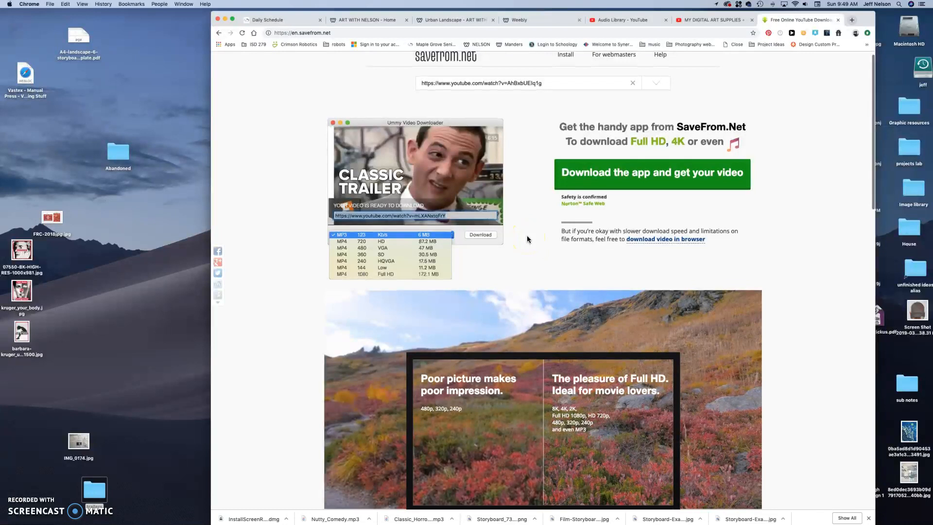
{"action": "left_click", "coordinate": [665, 241]}
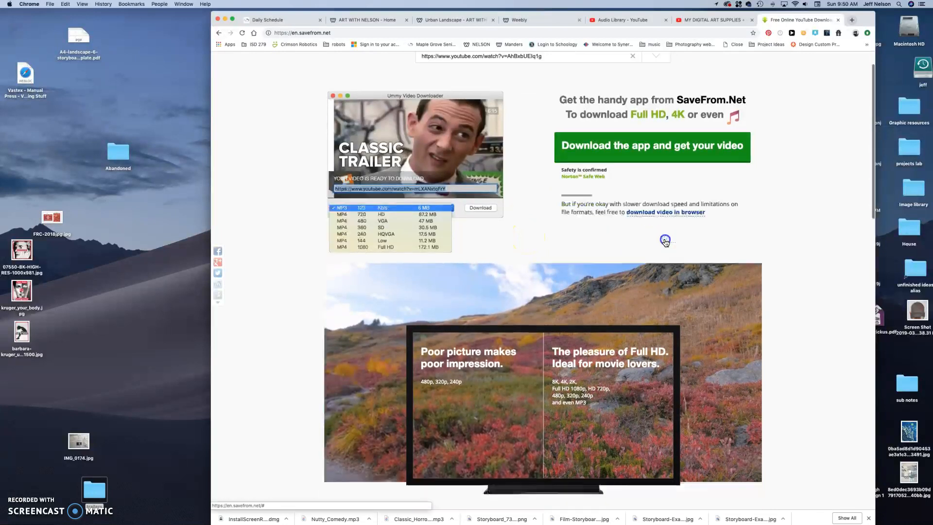
{"action": "left_click", "coordinate": [544, 166]}
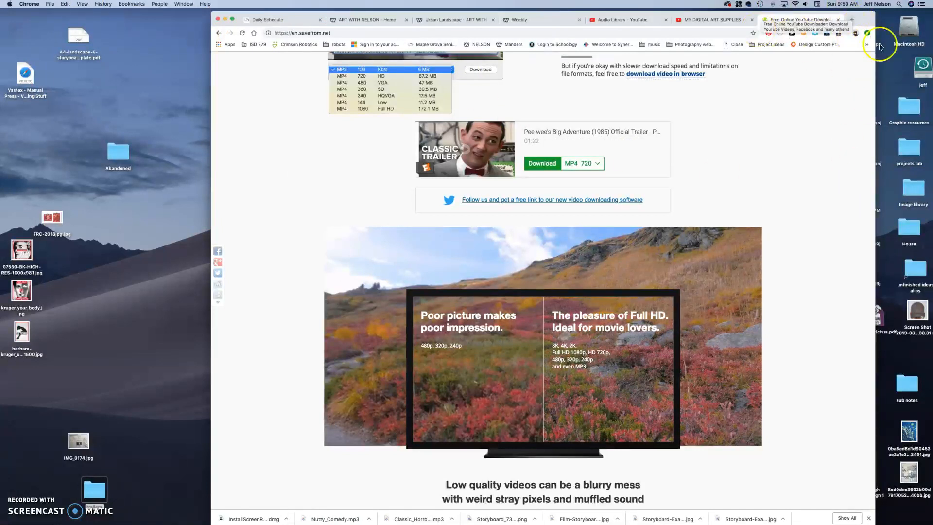
Close the SaveFrom.net page and switch to the open YouTube Audio Library page
{"action": "mouse_move", "coordinate": [751, 524]}
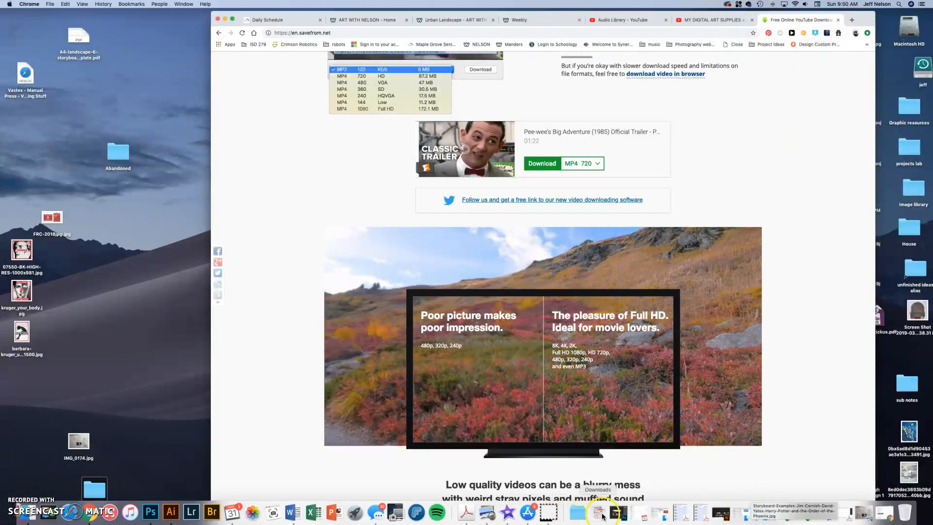
{"action": "left_click", "coordinate": [776, 135]}
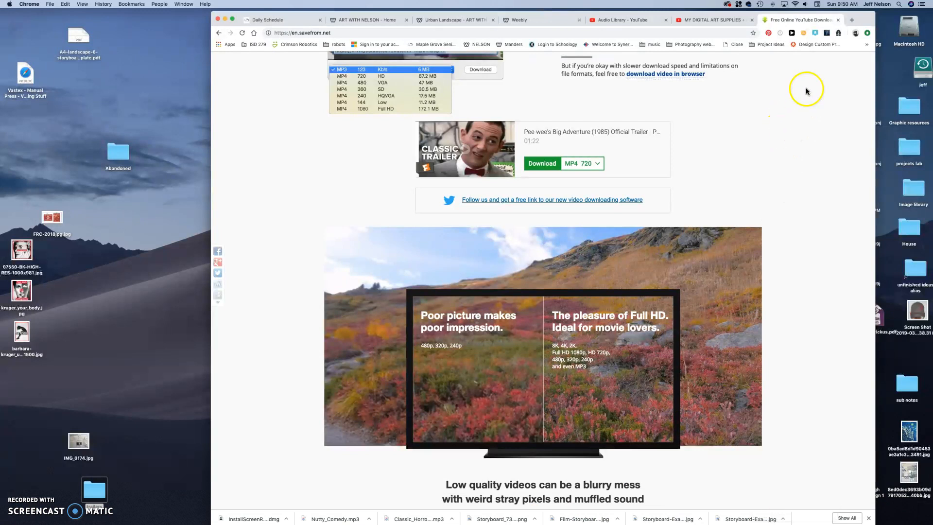
{"action": "left_click", "coordinate": [838, 20]}
{"action": "left_click", "coordinate": [642, 21]}
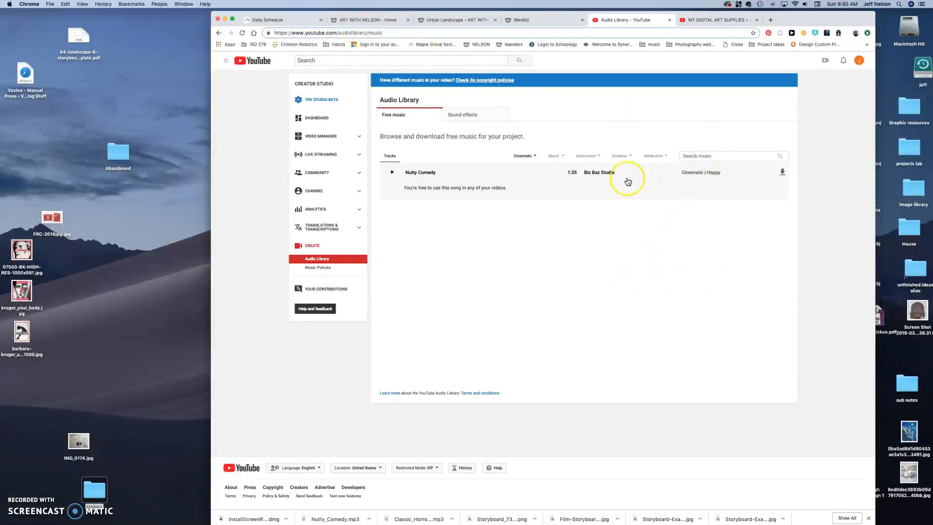
Try filtering the free music tracks by the Reggae genre and by the Classical genre
{"action": "left_click", "coordinate": [536, 157]}
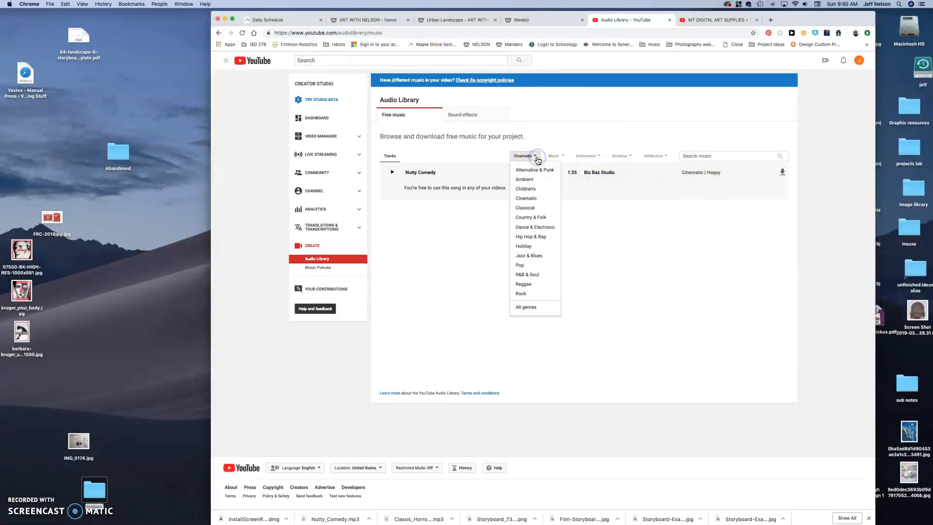
{"action": "left_click", "coordinate": [524, 284]}
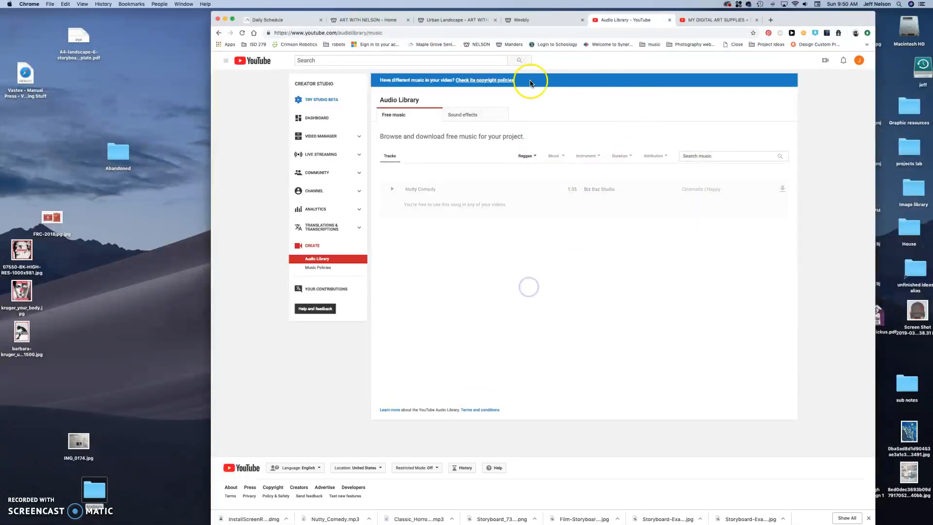
{"action": "left_click", "coordinate": [526, 155]}
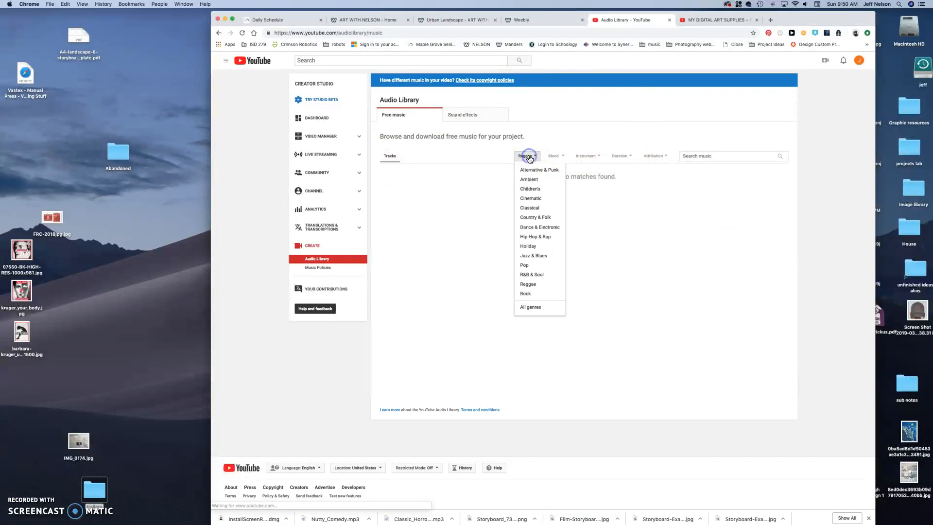
{"action": "left_click", "coordinate": [528, 208]}
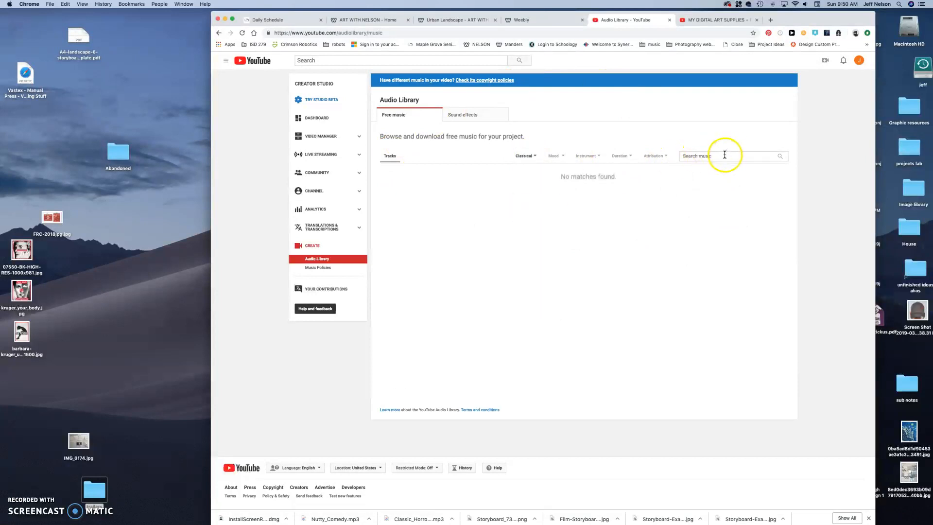
Filter the free music by the Cinematic genre and rerun the music search with an empty search term
{"action": "left_click", "coordinate": [534, 156]}
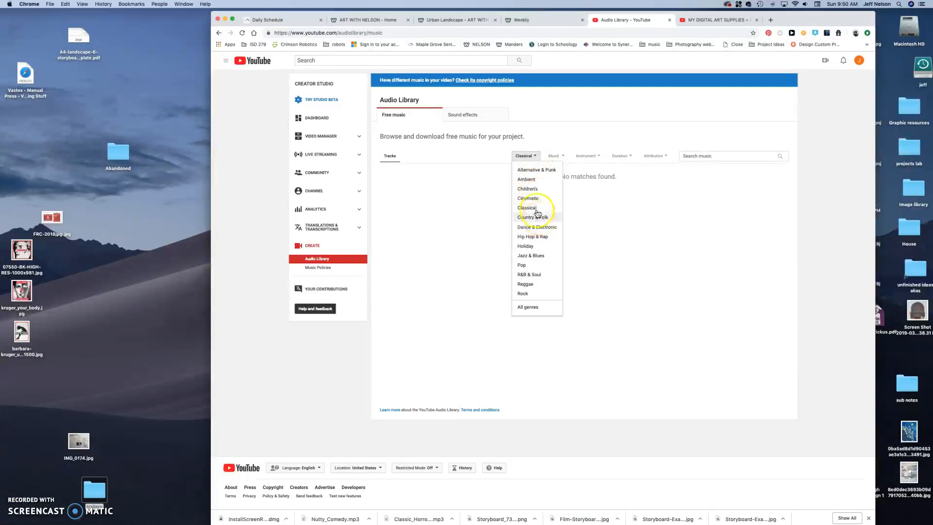
{"action": "left_click", "coordinate": [530, 199]}
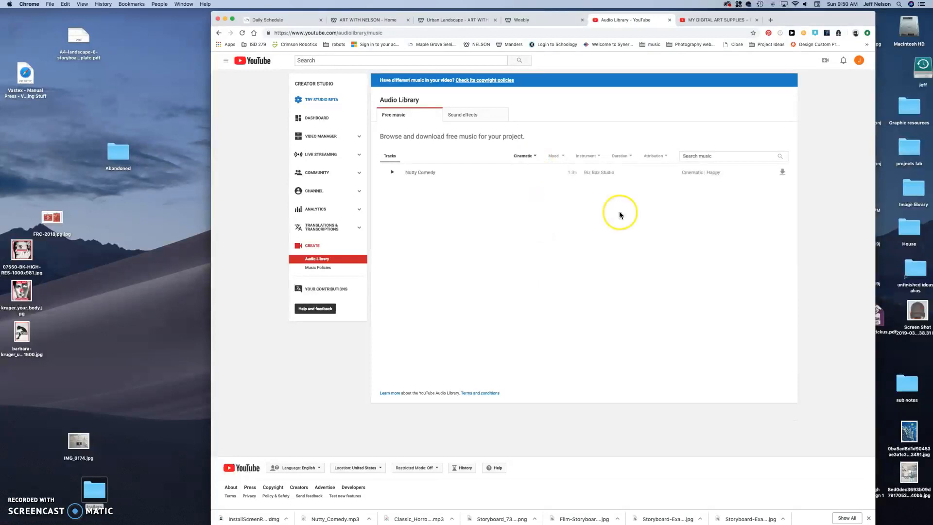
{"action": "left_click", "coordinate": [730, 156]}
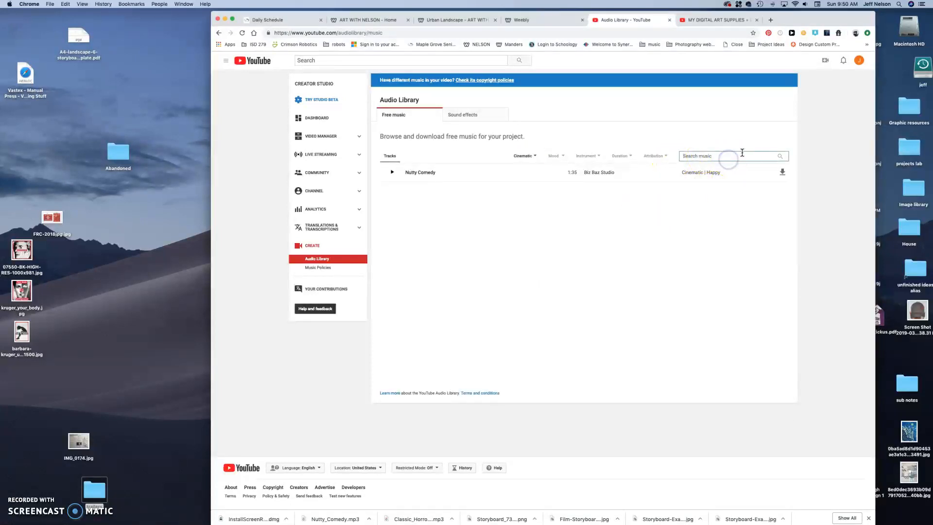
{"action": "left_click", "coordinate": [777, 156]}
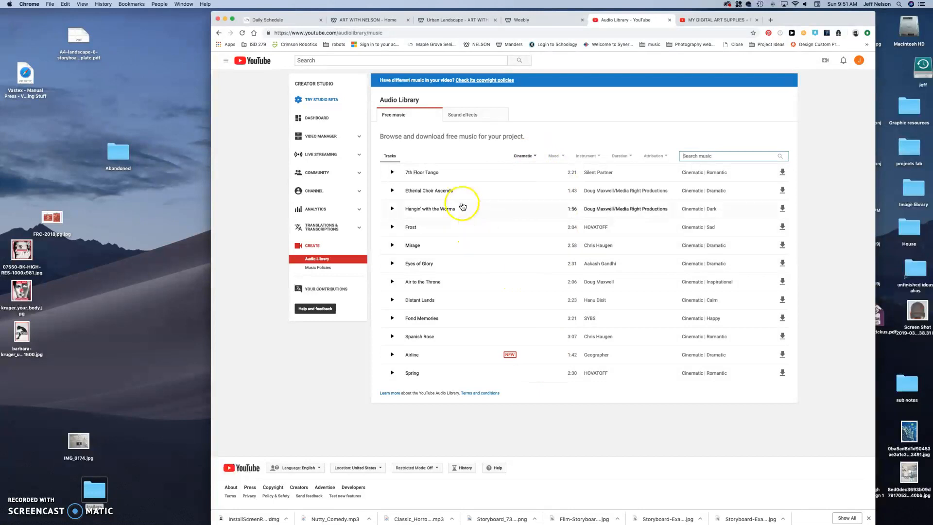
Filter the cinematic tracks by the Happy mood and preview the track "Good Starts"
{"action": "left_click", "coordinate": [562, 161]}
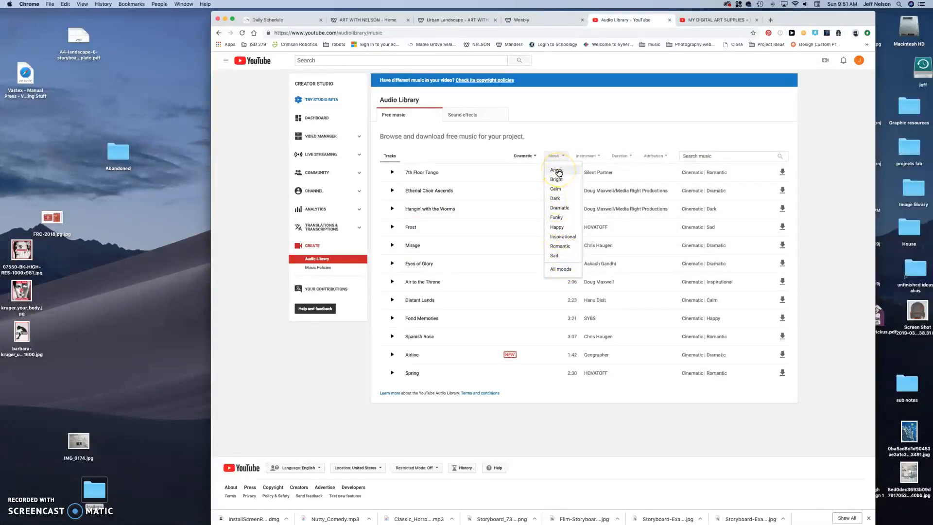
{"action": "left_click", "coordinate": [556, 228]}
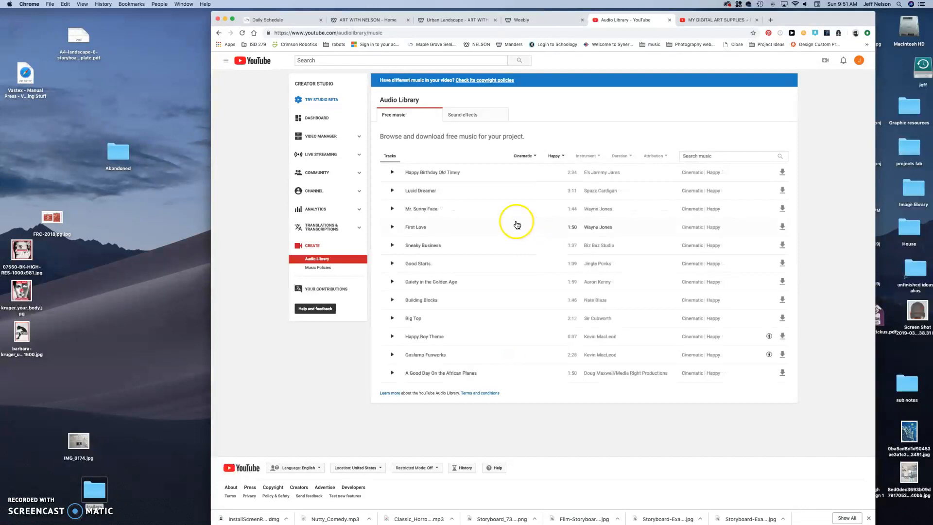
{"action": "left_click", "coordinate": [393, 266]}
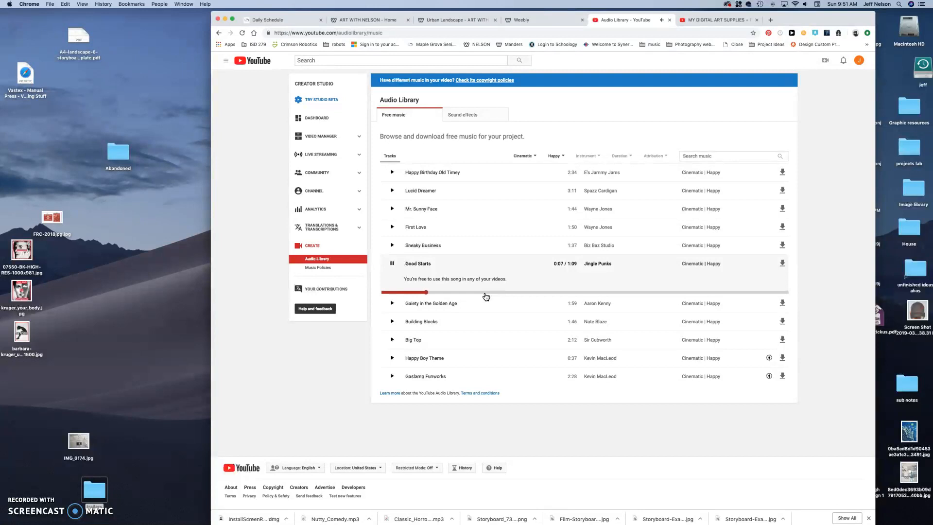
{"action": "left_click", "coordinate": [392, 263]}
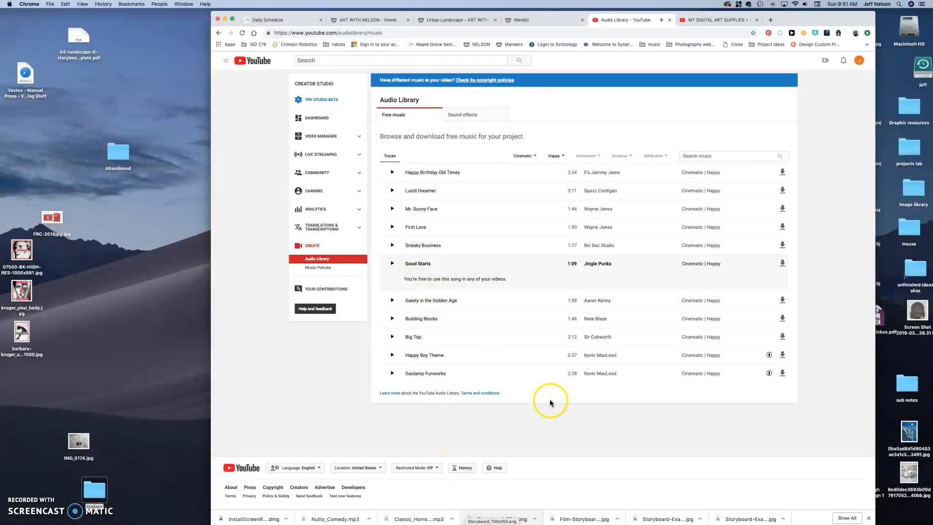
Change the mood filter to Dark and browse down the list of cinematic tracks
{"action": "left_click", "coordinate": [555, 156]}
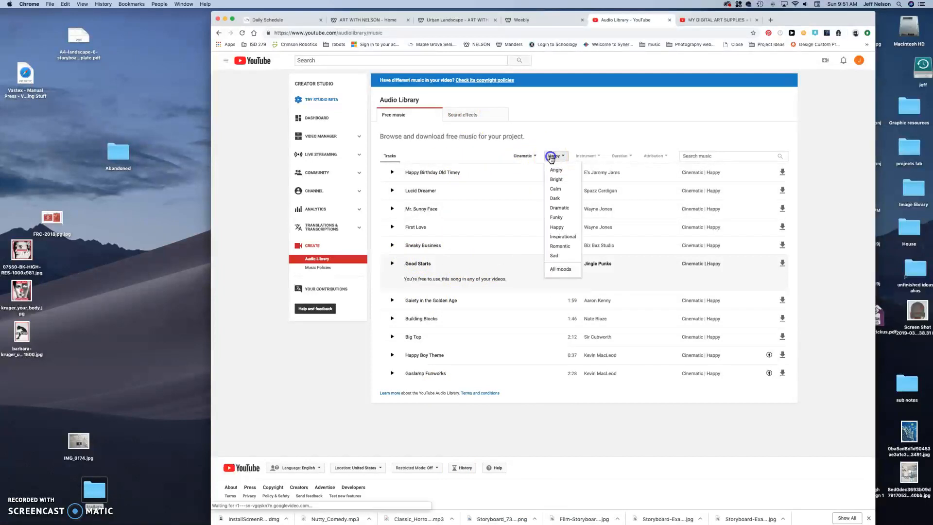
{"action": "left_click", "coordinate": [560, 198]}
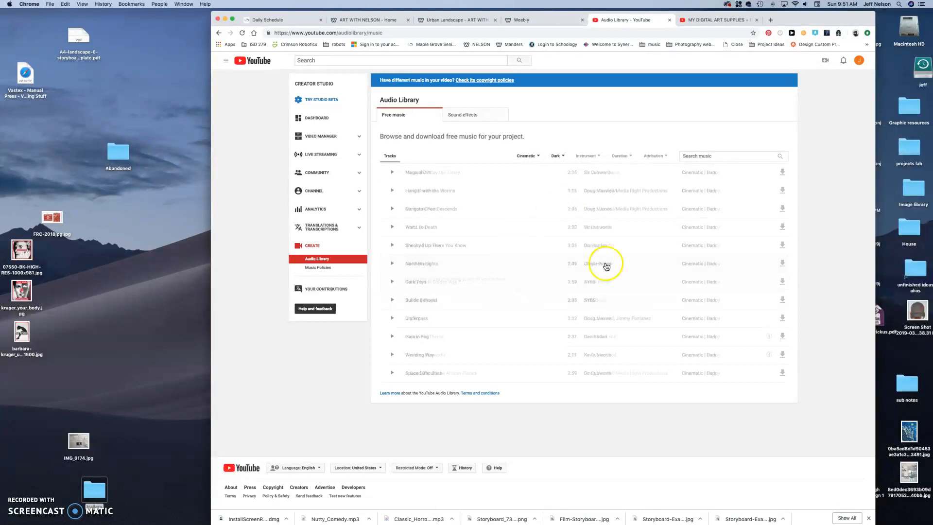
{"action": "scroll", "coordinate": [468, 325], "scroll_direction": "down", "scroll_amount": 5}
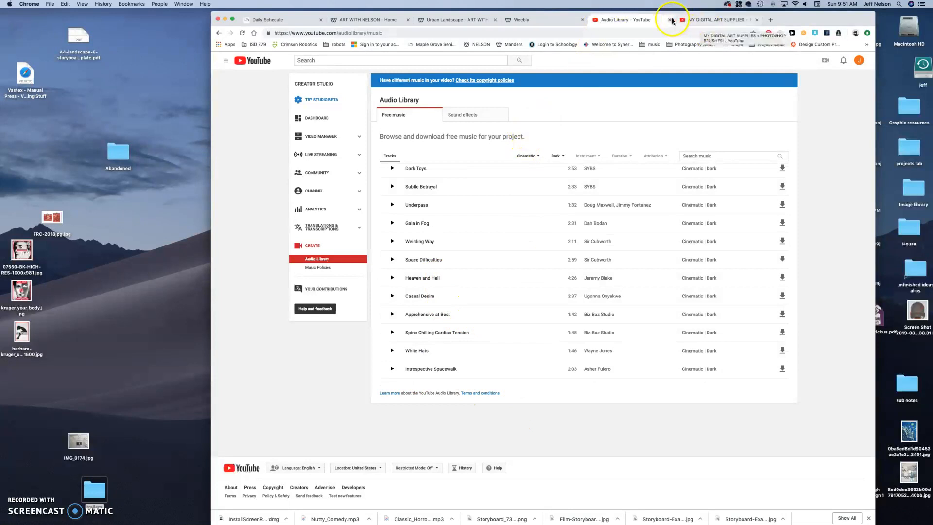
Clear the browser and App Store windows off the desktop and stack the trailers and dump folders below the Screen Recorder Launcher installer
{"action": "left_click", "coordinate": [222, 19]}
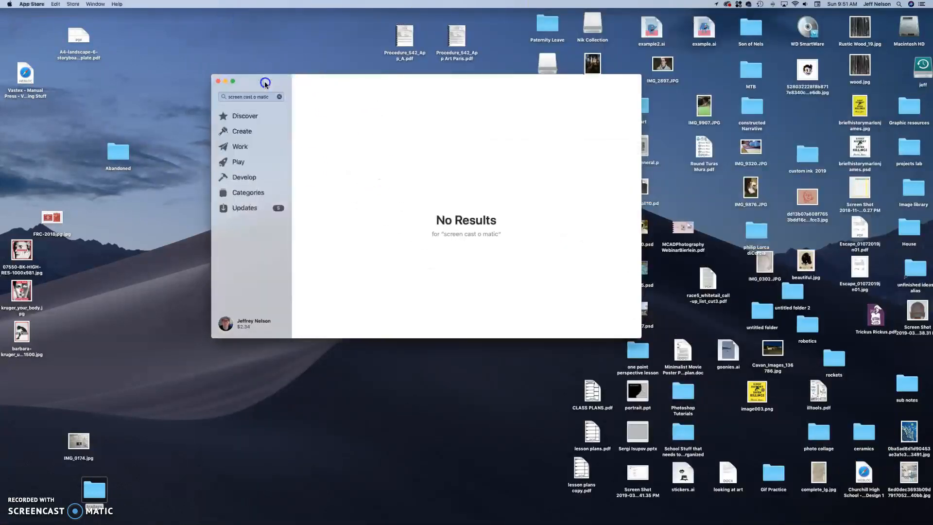
{"action": "left_click", "coordinate": [219, 81]}
{"action": "left_click_drag", "start_coordinate": [95, 490], "coordinate": [550, 124]}
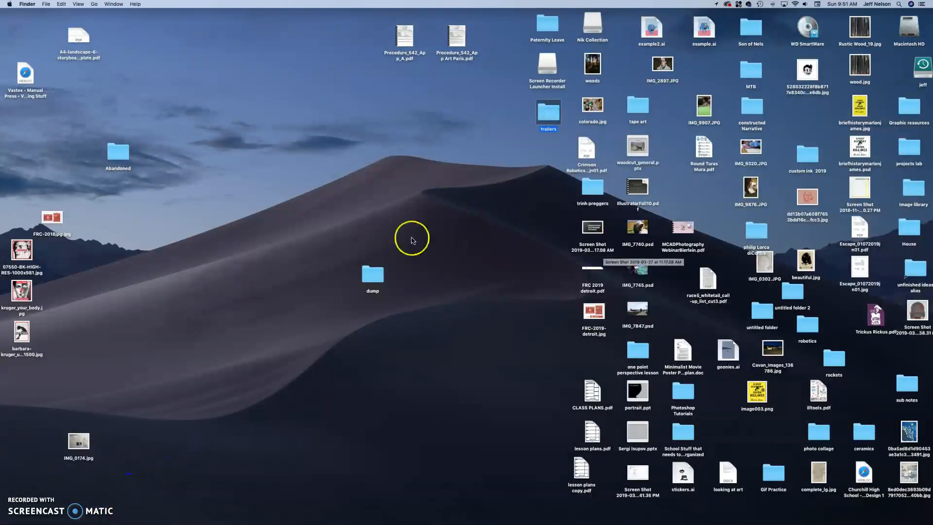
{"action": "left_click_drag", "start_coordinate": [373, 274], "coordinate": [543, 170]}
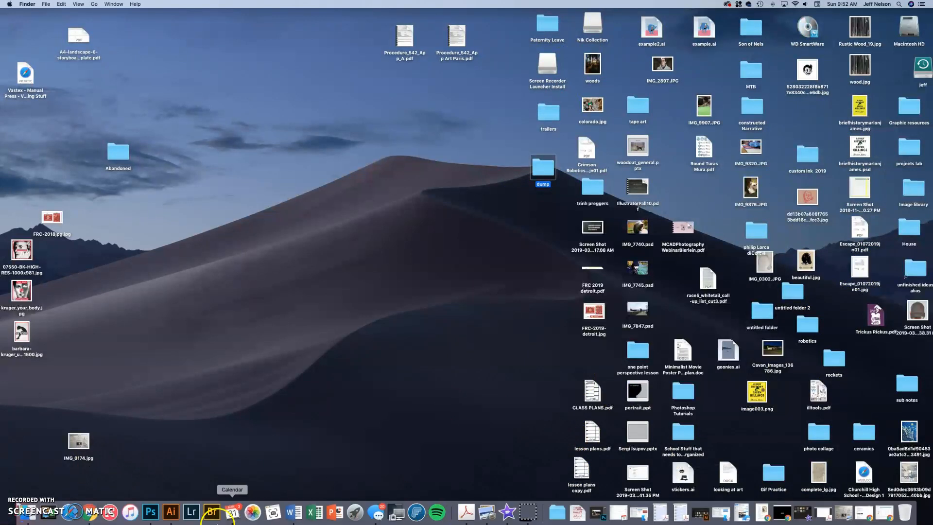
Find iMovie in Launchpad and add it to the Dock just before Spotify
{"action": "mouse_move", "coordinate": [517, 514]}
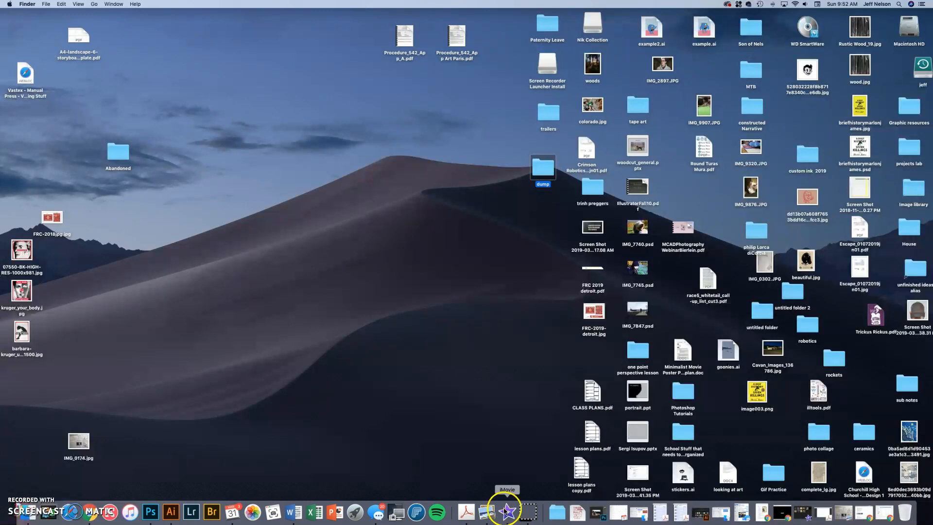
{"action": "left_click", "coordinate": [356, 516]}
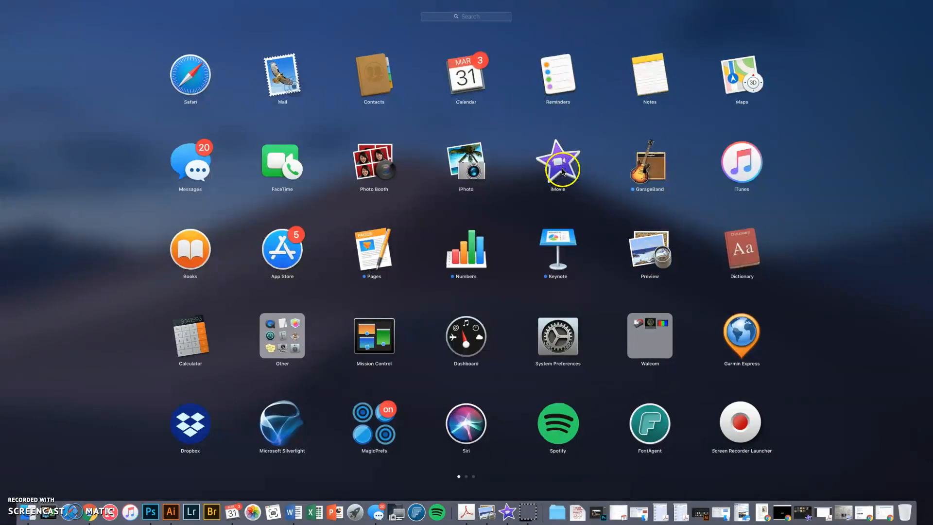
{"action": "left_click", "coordinate": [870, 162]}
{"action": "mouse_move", "coordinate": [466, 522]}
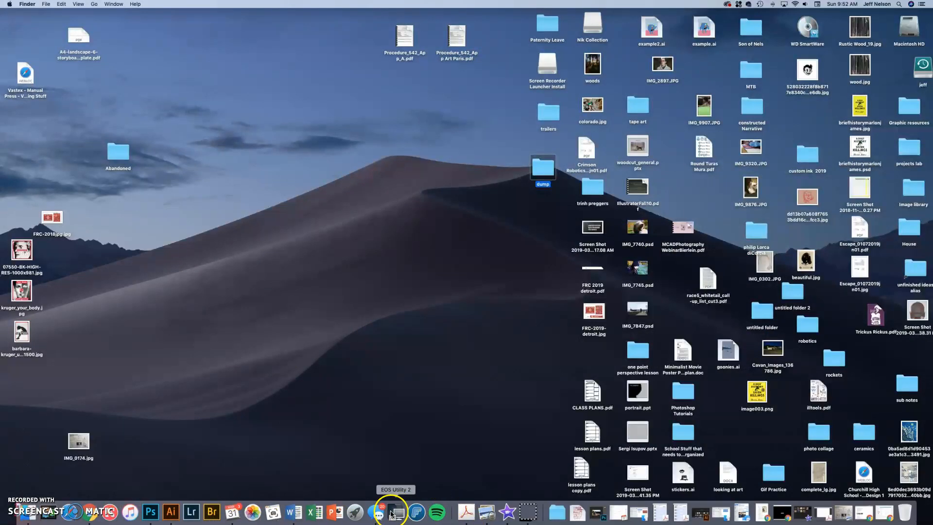
{"action": "left_click", "coordinate": [355, 513]}
{"action": "left_click_drag", "start_coordinate": [560, 174], "coordinate": [429, 519]}
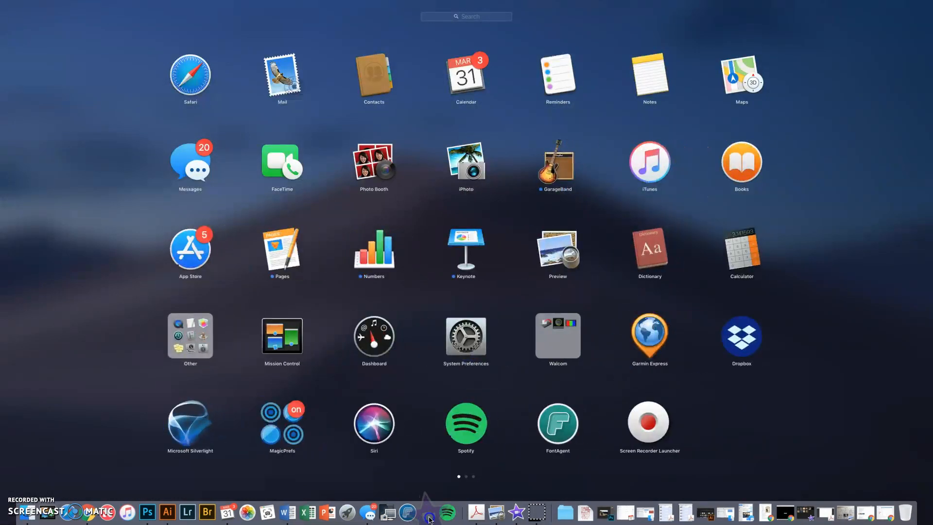
Drop iMovie into the Dock just before Spotify and leave Launchpad
{"action": "left_click_drag", "start_coordinate": [429, 518], "coordinate": [429, 519]}
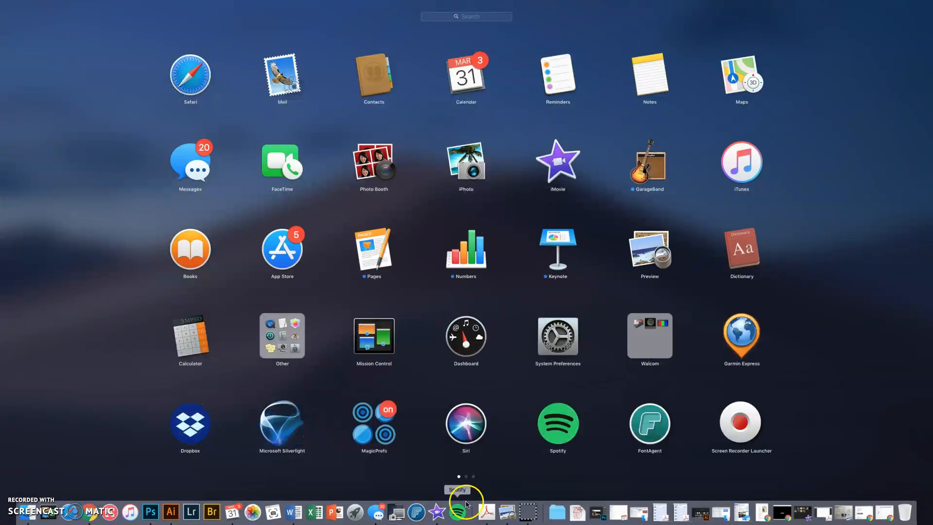
{"action": "left_click", "coordinate": [845, 411]}
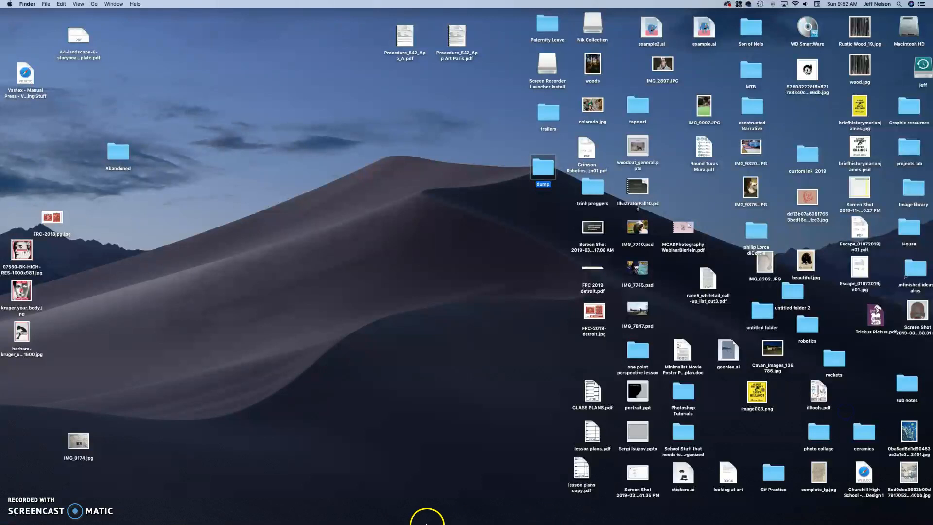
Launch iMovie from the Dock and create a new project of the Movie type
{"action": "mouse_move", "coordinate": [426, 523]}
{"action": "mouse_move", "coordinate": [272, 523]}
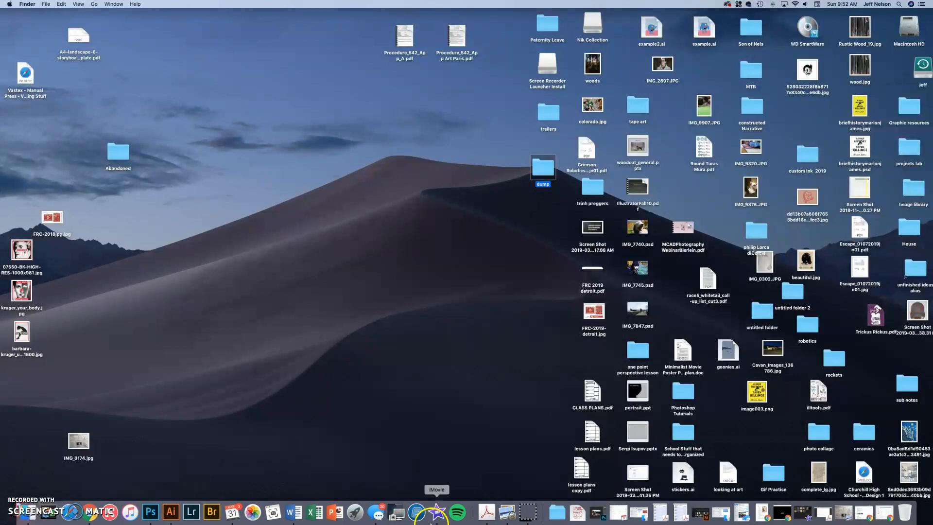
{"action": "left_click", "coordinate": [437, 512]}
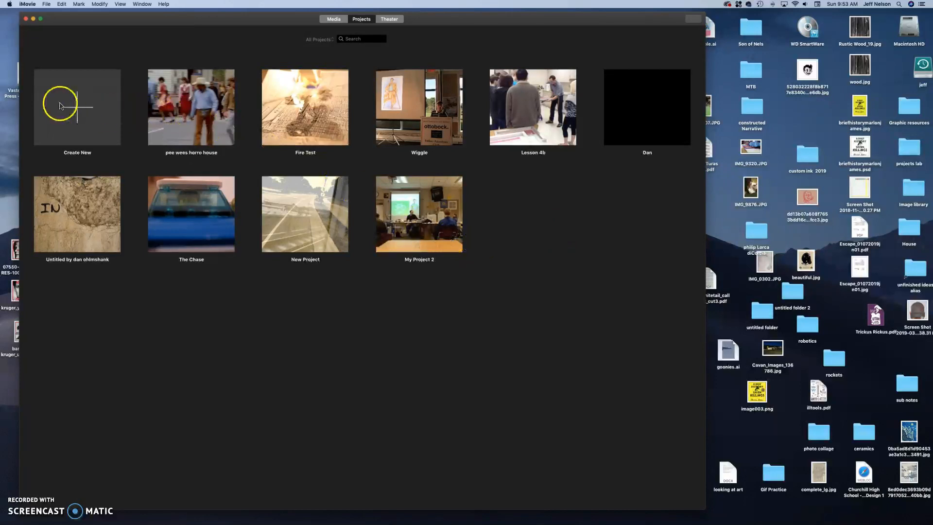
{"action": "left_click", "coordinate": [84, 111]}
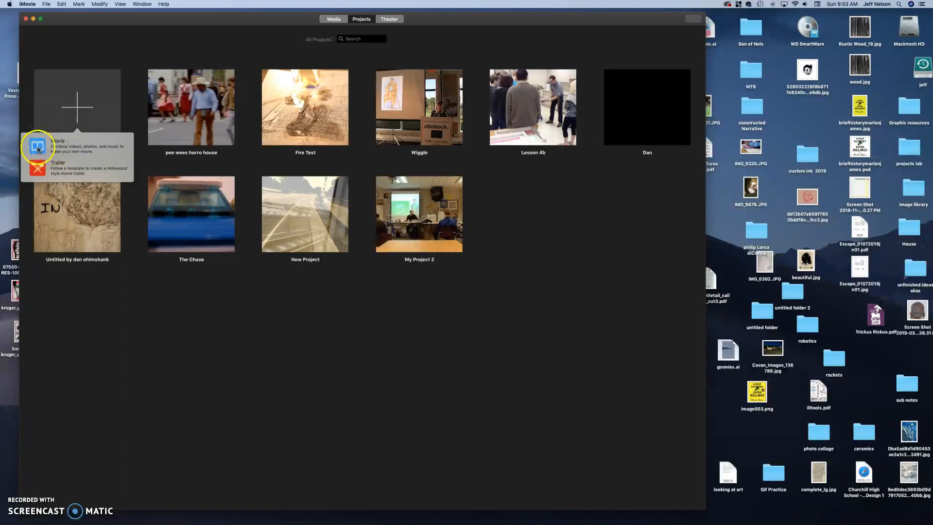
{"action": "left_click", "coordinate": [132, 224]}
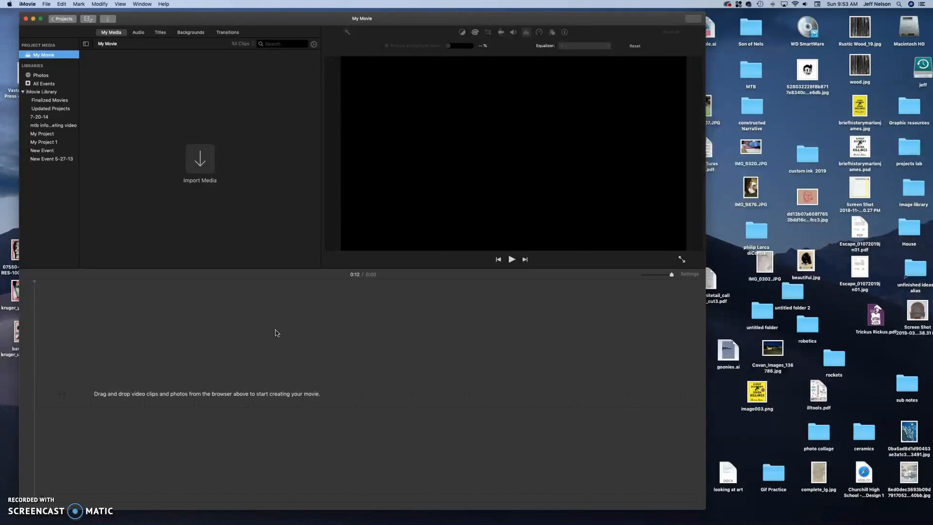
Import Nutty_Comedy.mp3, Classic_Horror_Madness_Paranoia.mp3 and the Pee-wee's Big Adventure video from the Desktop's trailers folder into the project media
{"action": "left_click", "coordinate": [201, 163]}
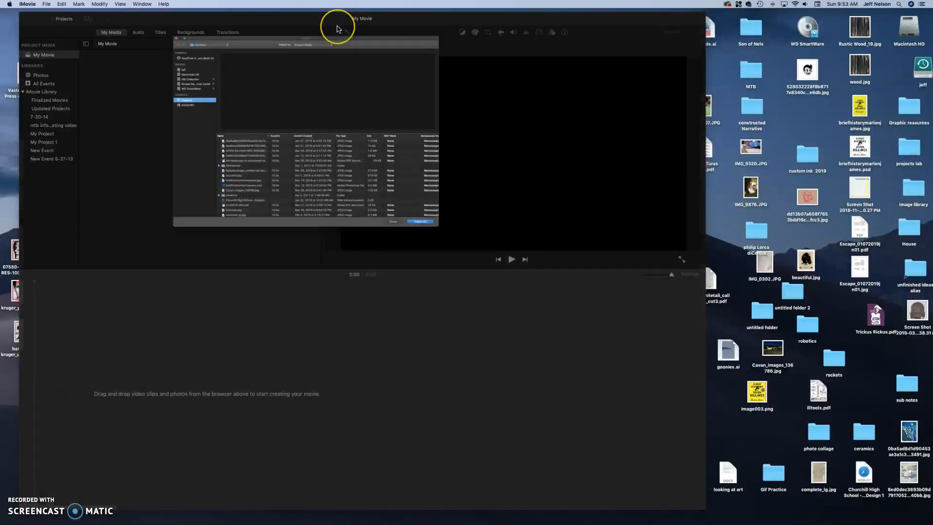
{"action": "scroll", "coordinate": [378, 318], "scroll_direction": "down", "scroll_amount": 5}
{"action": "scroll", "coordinate": [381, 323], "scroll_direction": "down", "scroll_amount": 10}
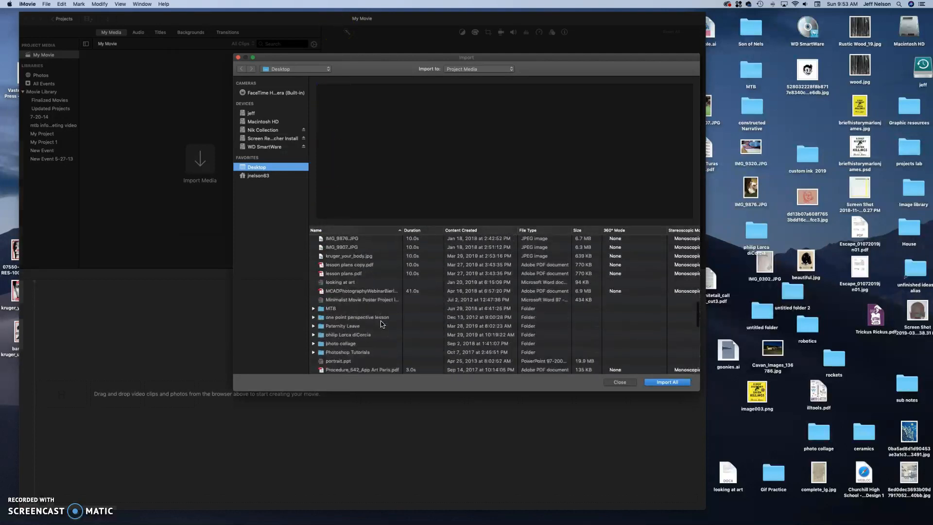
{"action": "scroll", "coordinate": [382, 324], "scroll_direction": "down", "scroll_amount": 2}
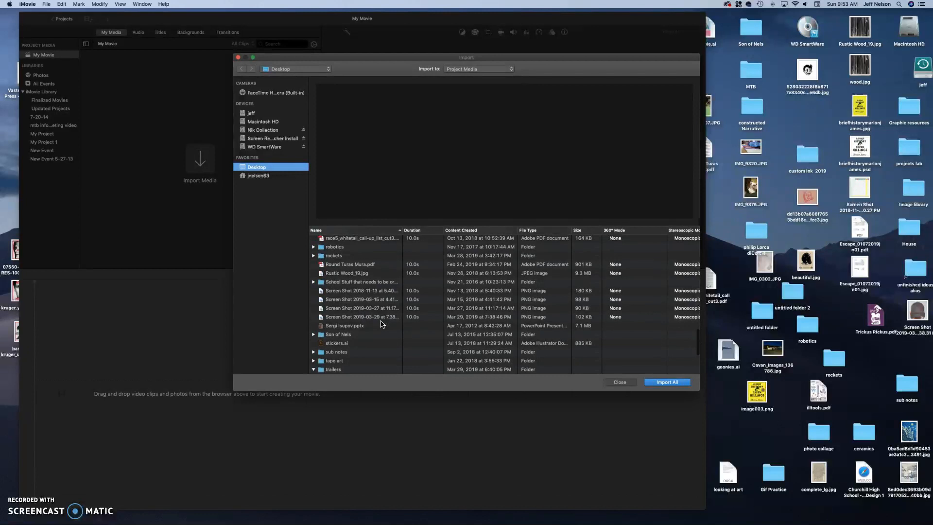
{"action": "scroll", "coordinate": [382, 324], "scroll_direction": "down", "scroll_amount": 2}
{"action": "left_click", "coordinate": [324, 353]}
{"action": "left_click", "coordinate": [357, 354]}
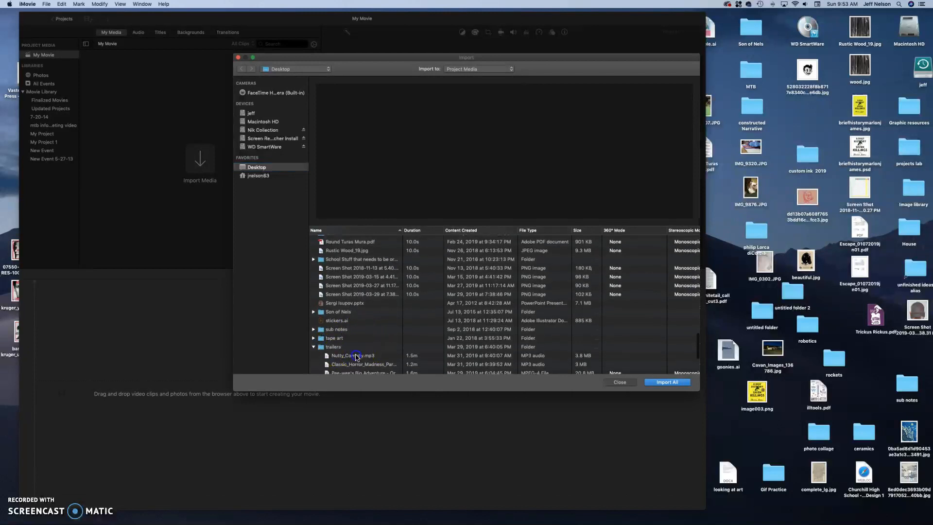
{"action": "scroll", "coordinate": [384, 330], "scroll_direction": "down", "scroll_amount": 2}
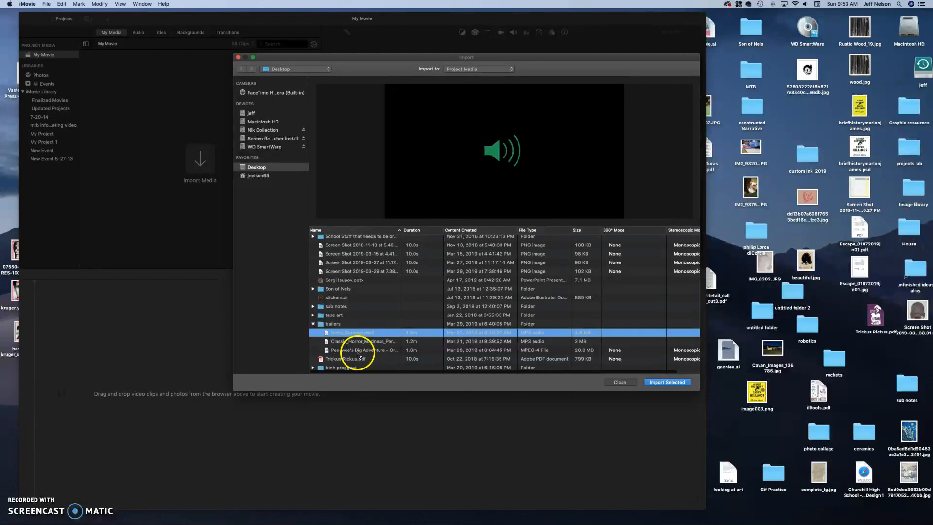
{"action": "left_click", "coordinate": [357, 350], "text": "shift"}
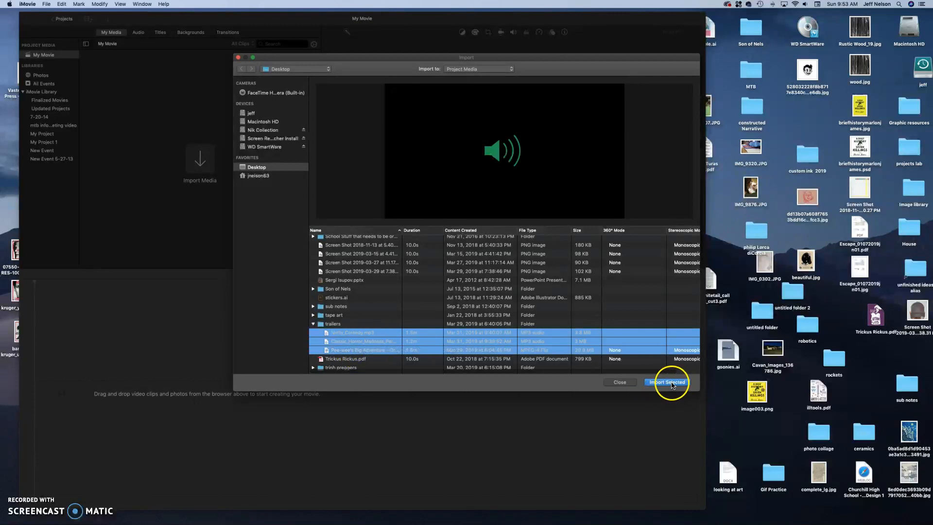
{"action": "left_click", "coordinate": [341, 333]}
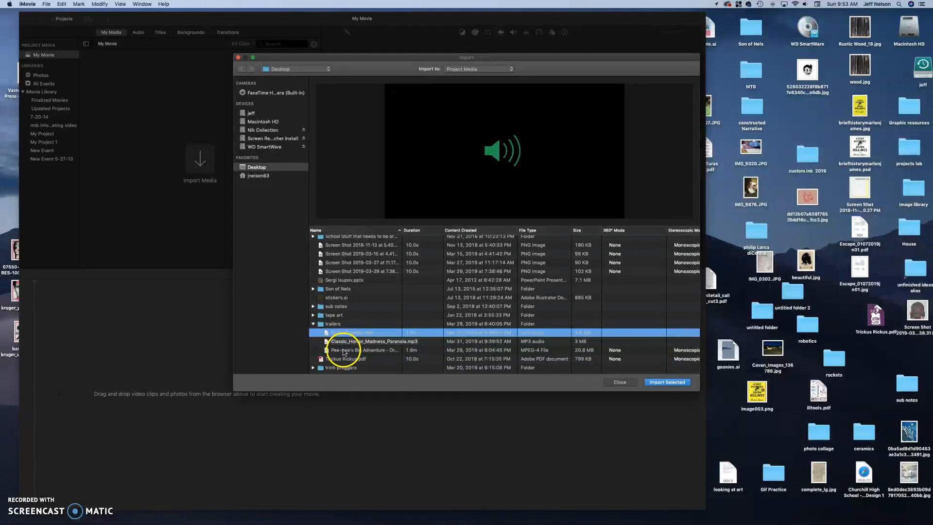
{"action": "left_click", "coordinate": [342, 351], "text": "shift"}
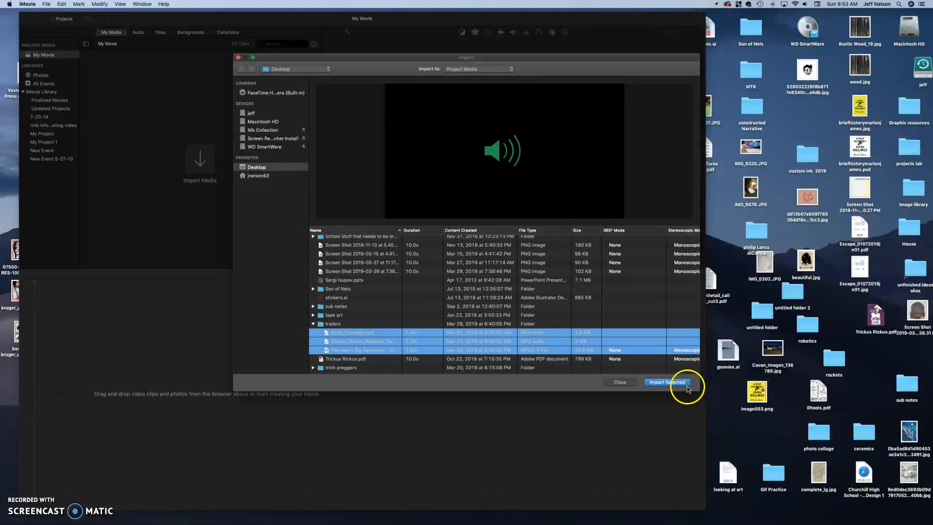
{"action": "left_click", "coordinate": [669, 384]}
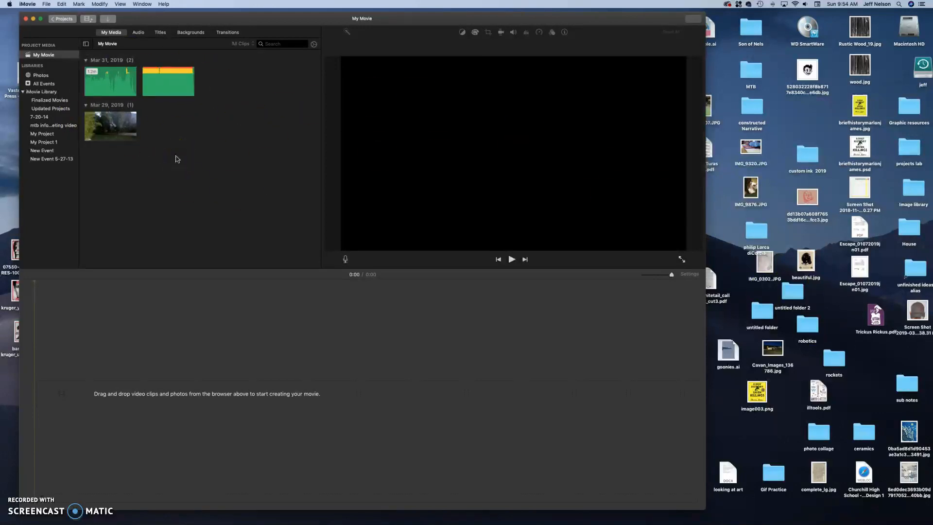
Add the imported Pee-wee's Big Adventure trailer video to the empty project timeline
{"action": "left_click", "coordinate": [208, 171]}
{"action": "left_click_drag", "start_coordinate": [117, 127], "coordinate": [119, 398]}
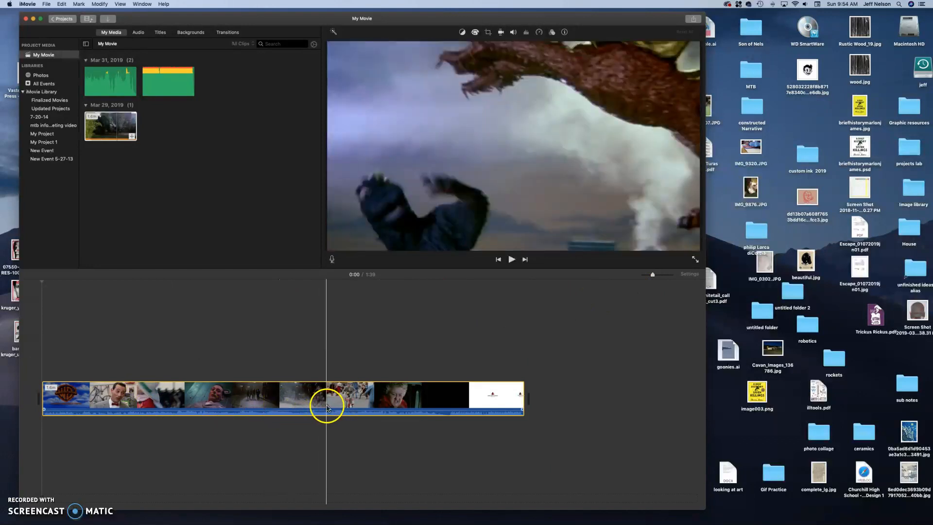
{"action": "left_click", "coordinate": [392, 323]}
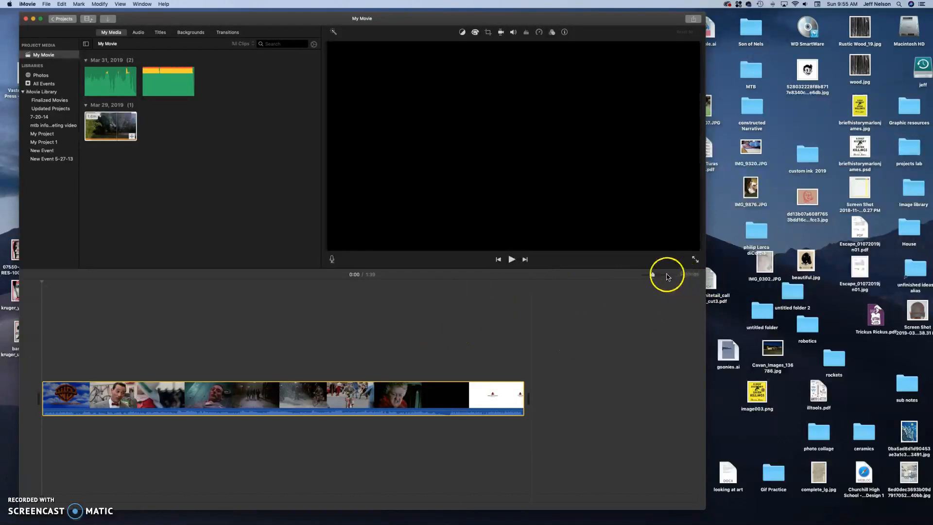
Zoom into the timeline to examine frames around the opening Warner Bros. logo, and zoom back out to the whole clip
{"action": "left_click_drag", "start_coordinate": [653, 276], "coordinate": [676, 276]}
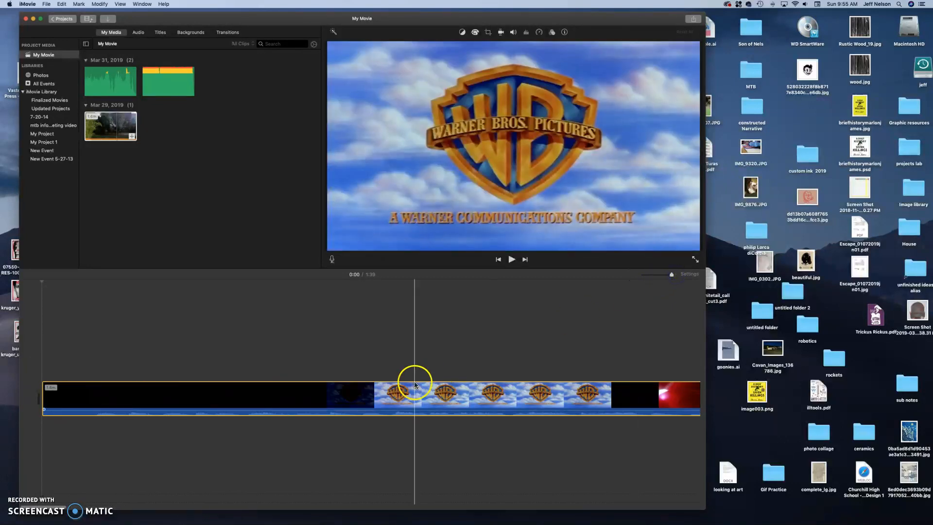
{"action": "left_click", "coordinate": [512, 391]}
{"action": "left_click", "coordinate": [542, 392]}
{"action": "left_click", "coordinate": [557, 392]}
{"action": "left_click", "coordinate": [585, 394]}
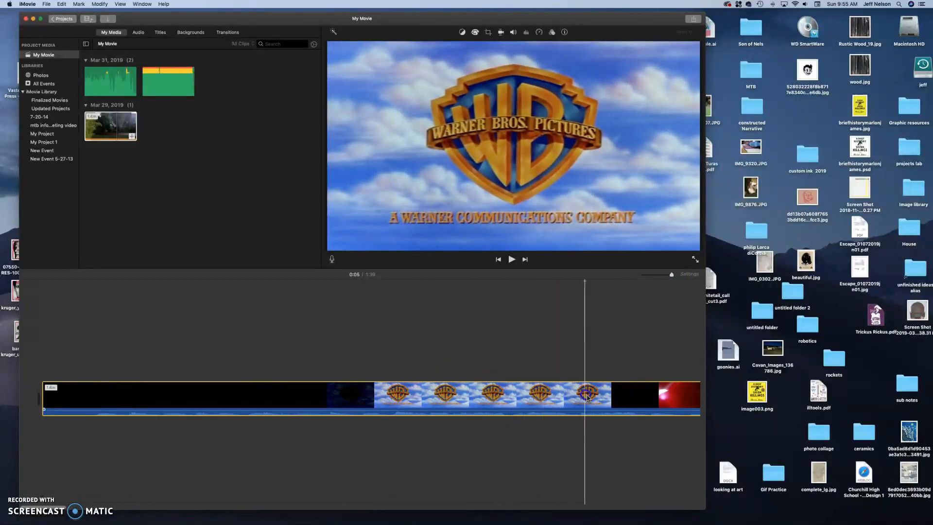
{"action": "left_click", "coordinate": [586, 395]}
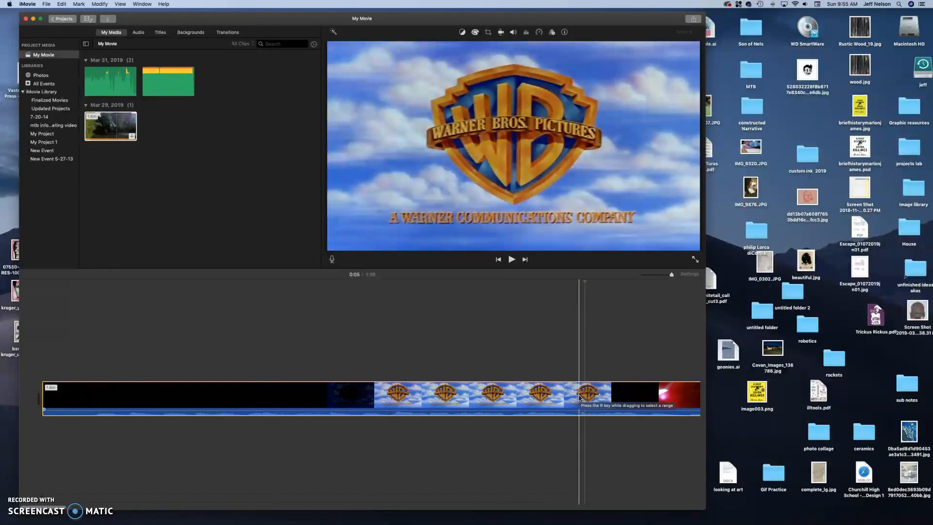
{"action": "left_click", "coordinate": [631, 393]}
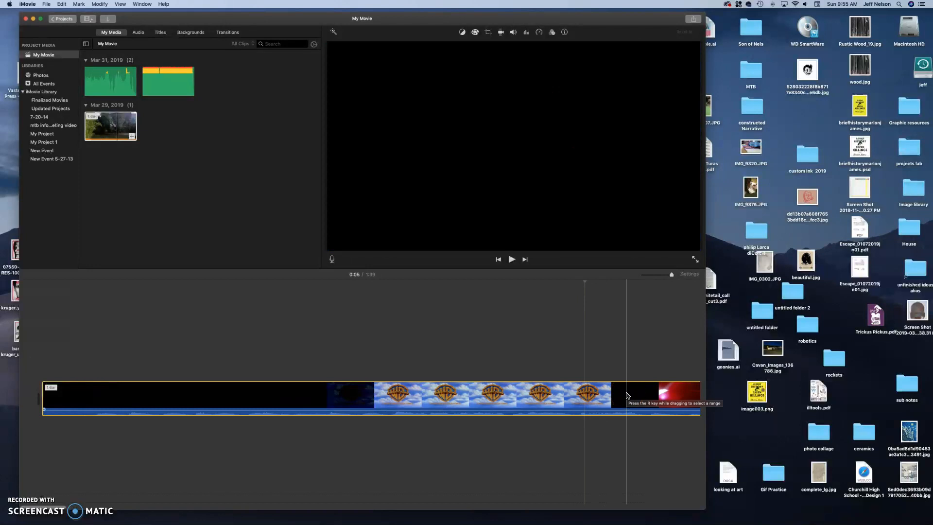
{"action": "left_click", "coordinate": [593, 392]}
{"action": "left_click", "coordinate": [541, 400]}
{"action": "left_click", "coordinate": [482, 400]}
{"action": "left_click", "coordinate": [472, 400]}
{"action": "left_click", "coordinate": [658, 396]}
{"action": "left_click", "coordinate": [653, 407]}
{"action": "left_click", "coordinate": [680, 404]}
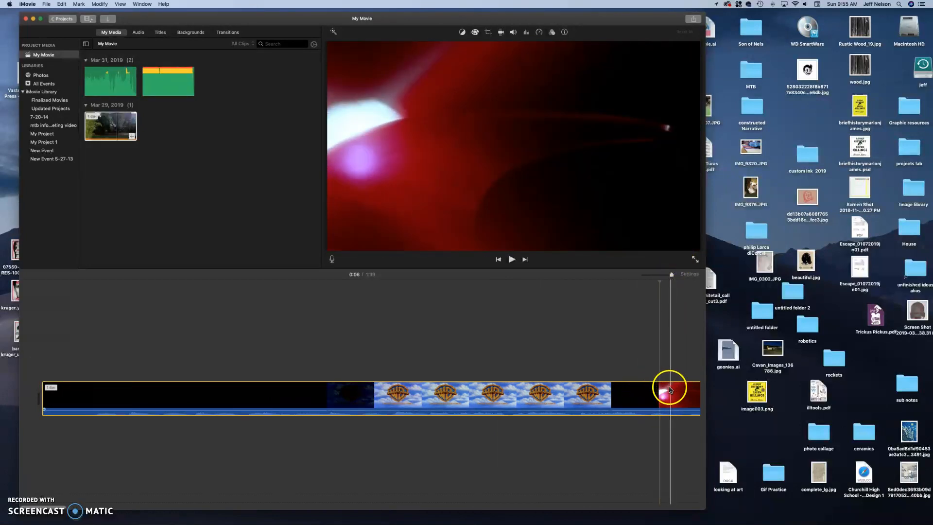
{"action": "left_click_drag", "start_coordinate": [670, 275], "coordinate": [647, 275]}
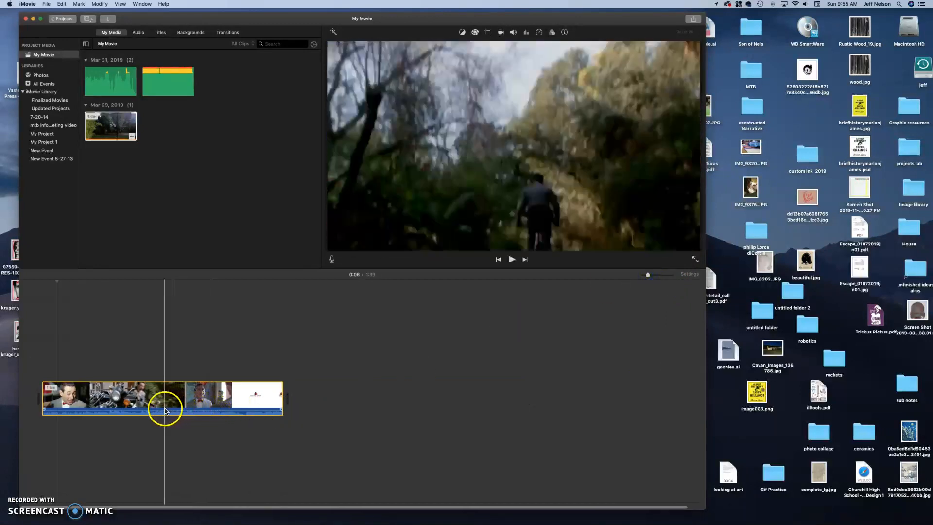
{"action": "left_click", "coordinate": [291, 391]}
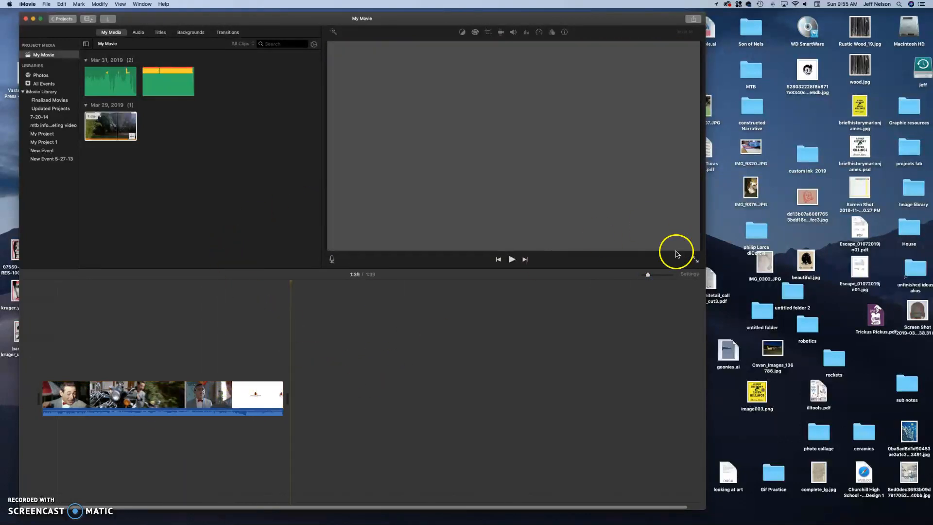
Look through the iTunes songs available in the project's audio browser
{"action": "left_click", "coordinate": [138, 34]}
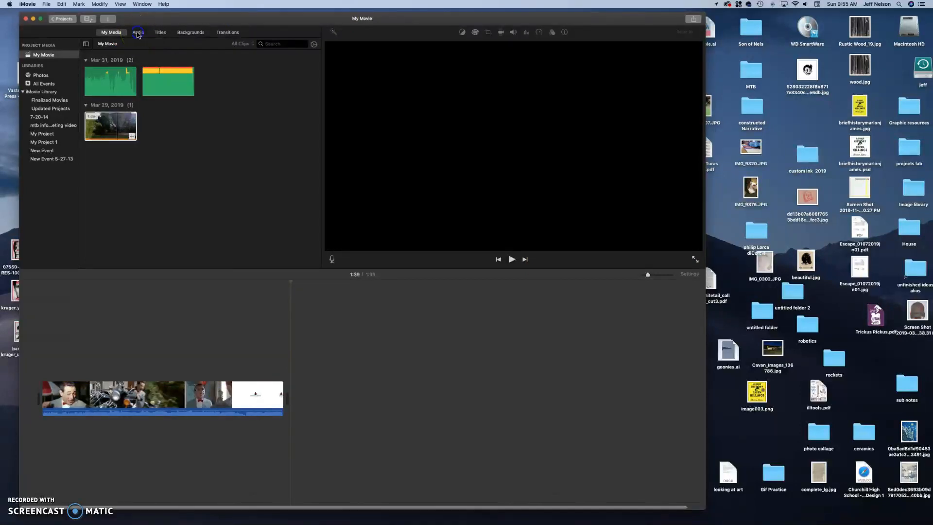
{"action": "left_click", "coordinate": [139, 34]}
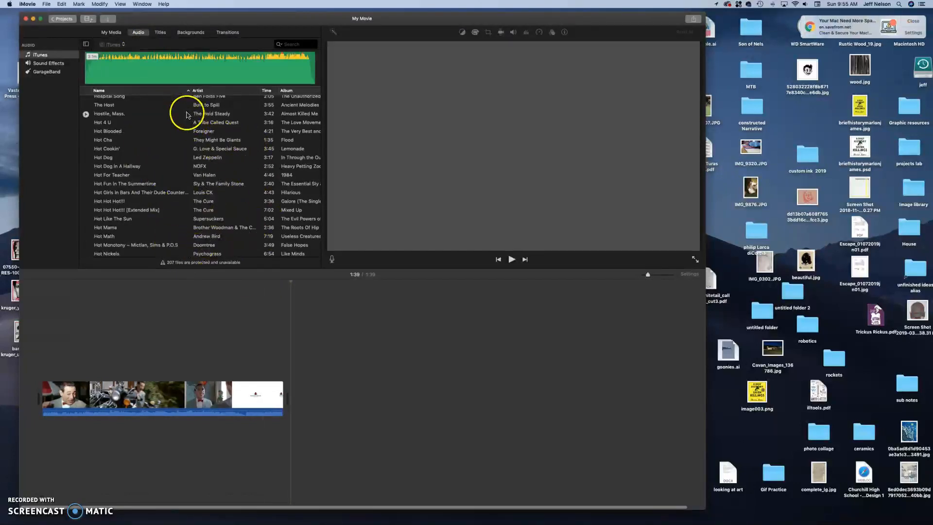
Place an Expand Lower Third title above the middle of the trailer clip, and delete it from the timeline
{"action": "left_click", "coordinate": [159, 33]}
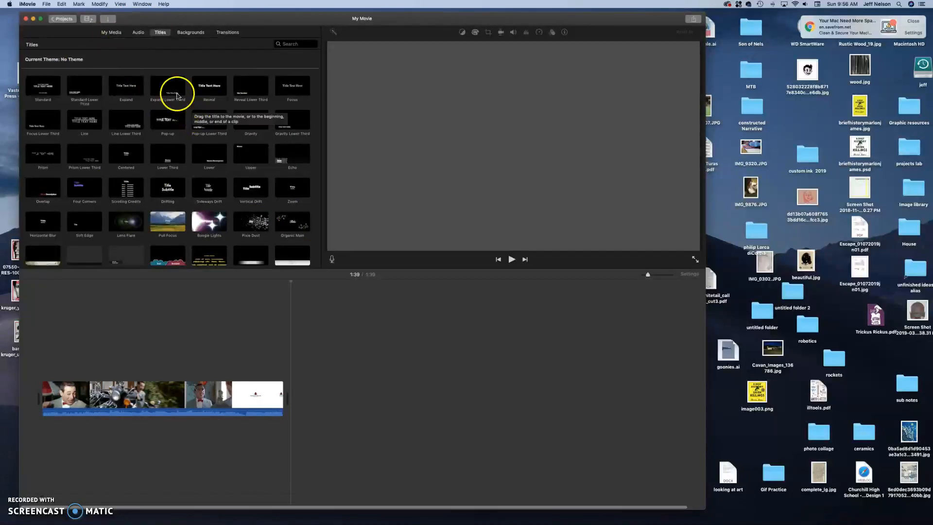
{"action": "left_click_drag", "start_coordinate": [168, 88], "coordinate": [168, 357]}
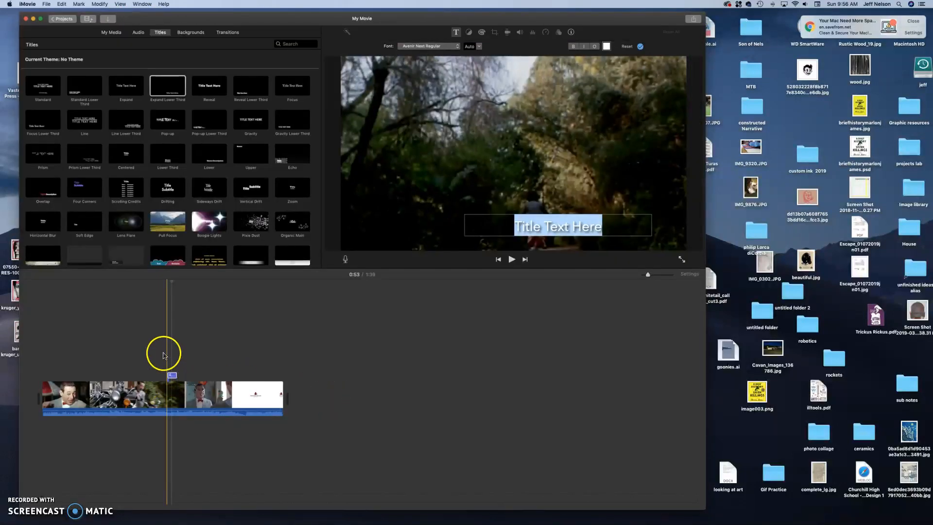
{"action": "left_click_drag", "start_coordinate": [649, 276], "coordinate": [661, 277]}
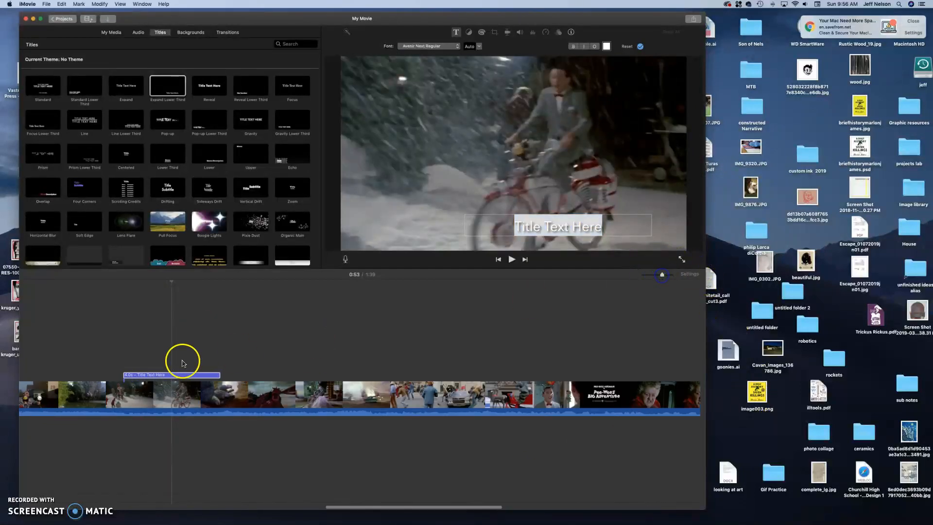
{"action": "left_click", "coordinate": [171, 380]}
{"action": "key", "text": "Delete"}
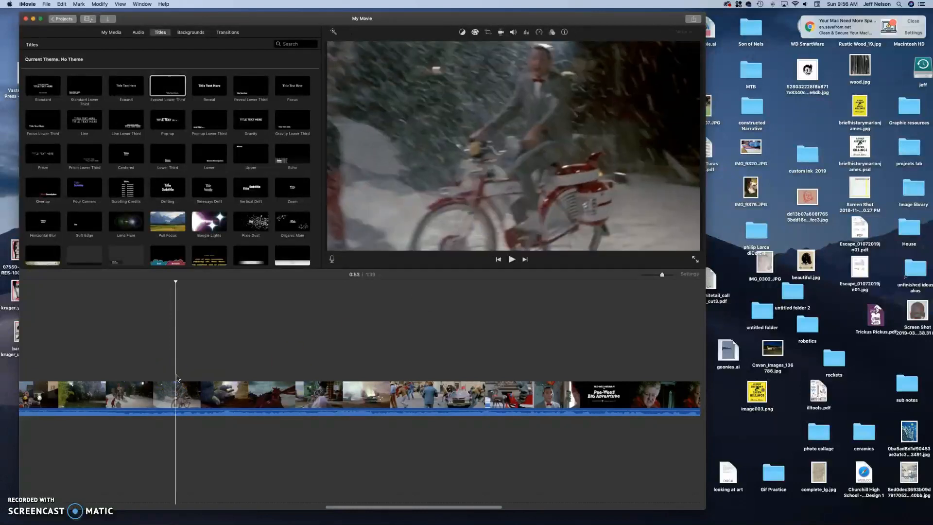
Preview the Lower and Sideways Drift title styles, and look over the available maps, backgrounds and transitions
{"action": "left_click", "coordinate": [215, 155]}
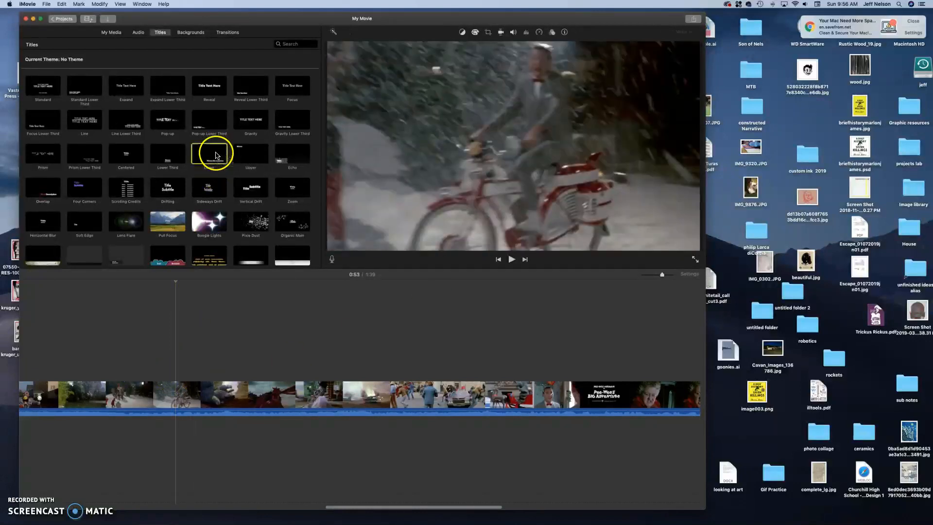
{"action": "left_click", "coordinate": [203, 188]}
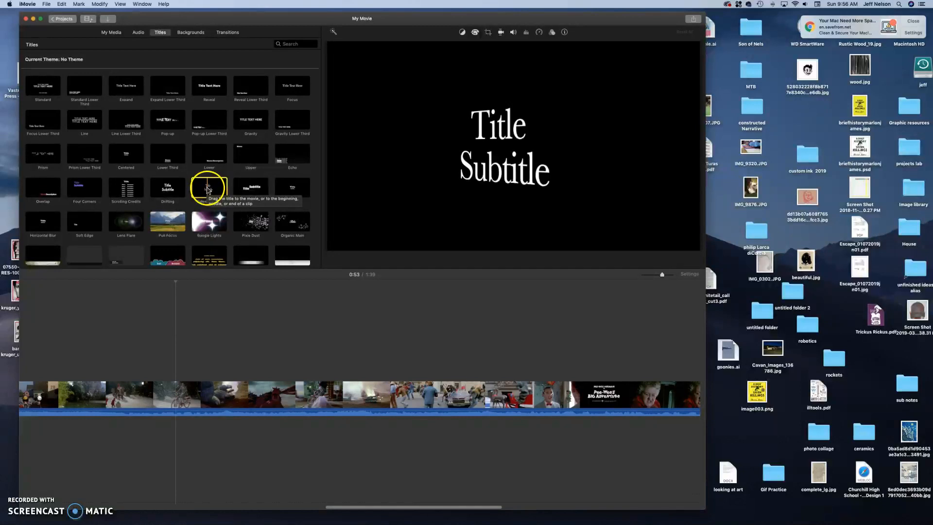
{"action": "left_click", "coordinate": [181, 34]}
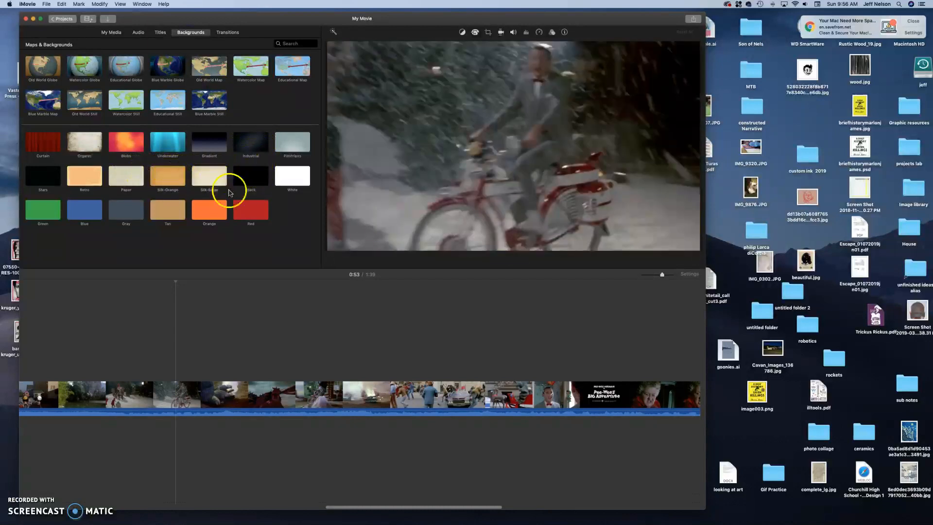
{"action": "left_click", "coordinate": [252, 60]}
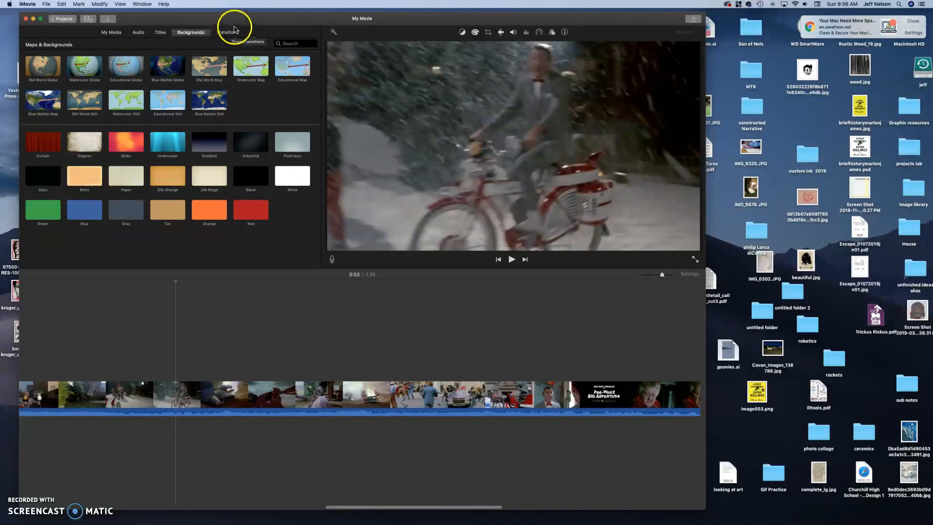
{"action": "left_click", "coordinate": [226, 30]}
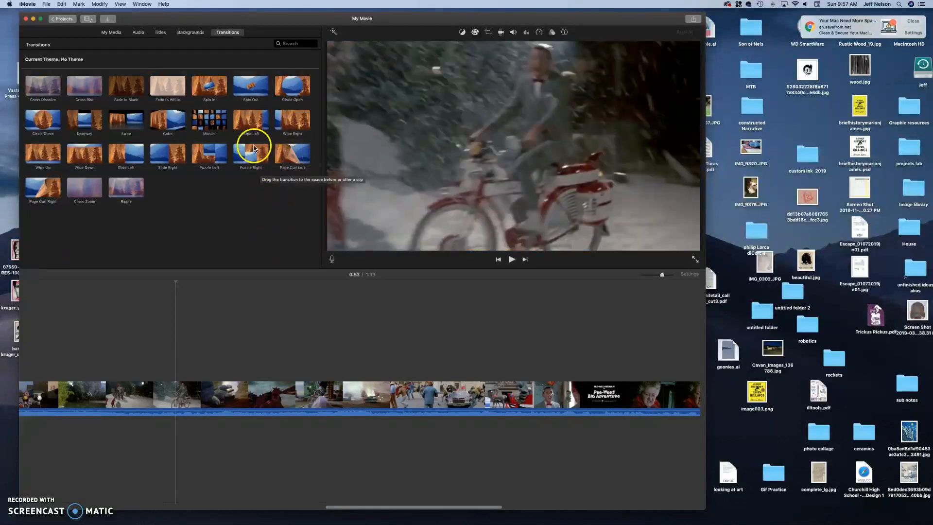
Select the trailer clip, look over its color balance options, and try Skin Tone Balance without applying a correction
{"action": "left_click", "coordinate": [111, 32]}
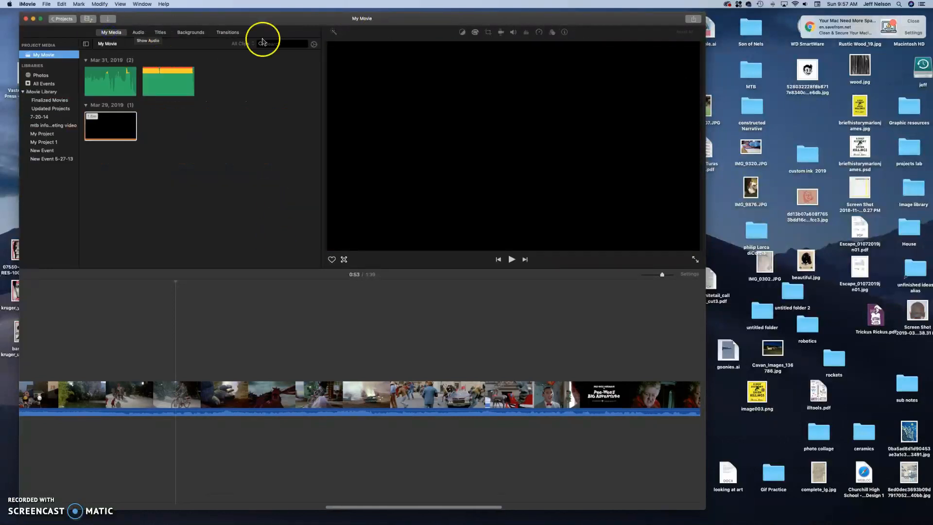
{"action": "left_click", "coordinate": [461, 33]}
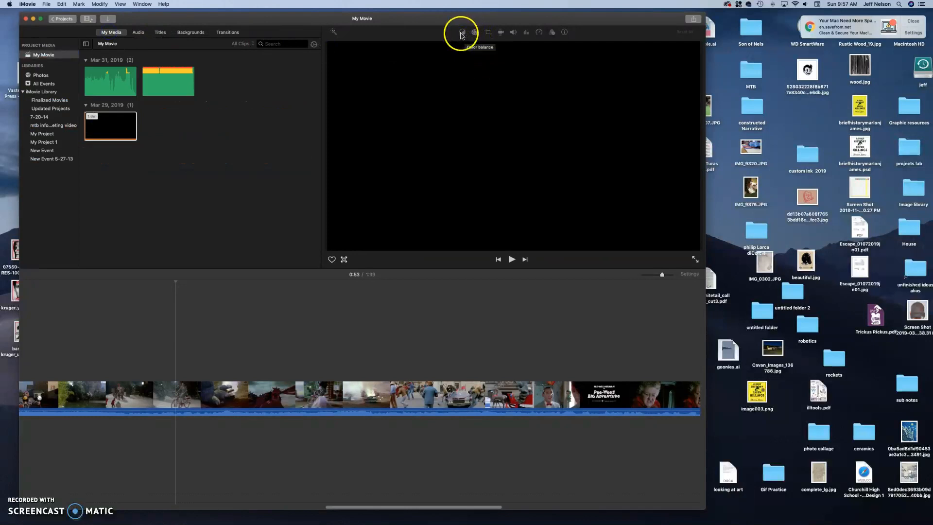
{"action": "left_click", "coordinate": [237, 392]}
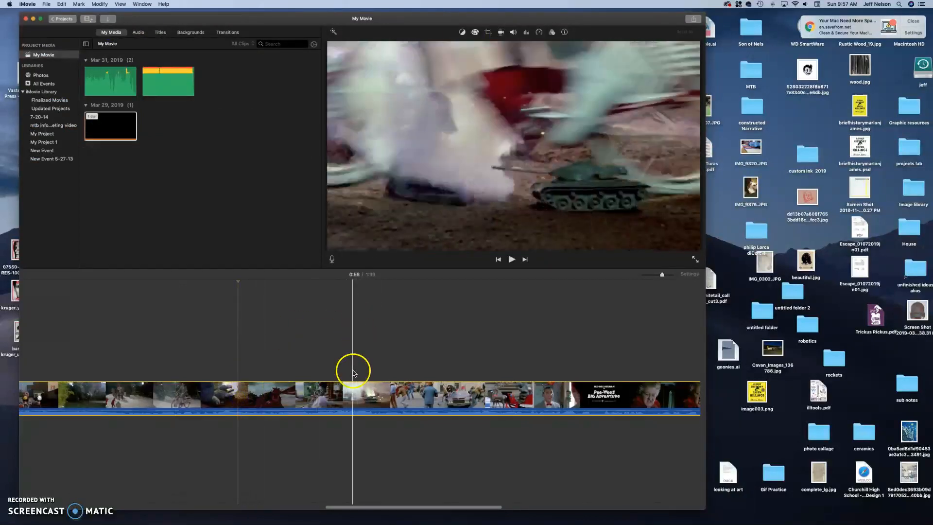
{"action": "left_click", "coordinate": [462, 33]}
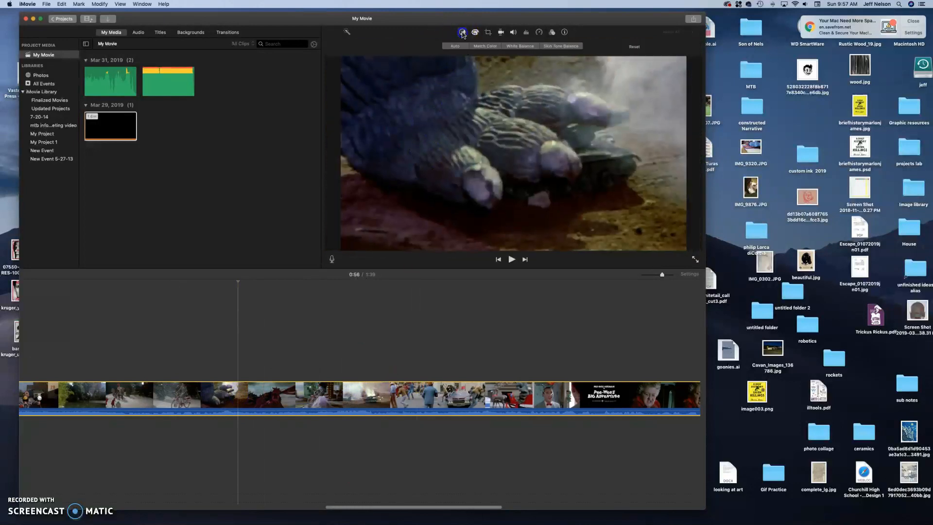
{"action": "left_click", "coordinate": [568, 45]}
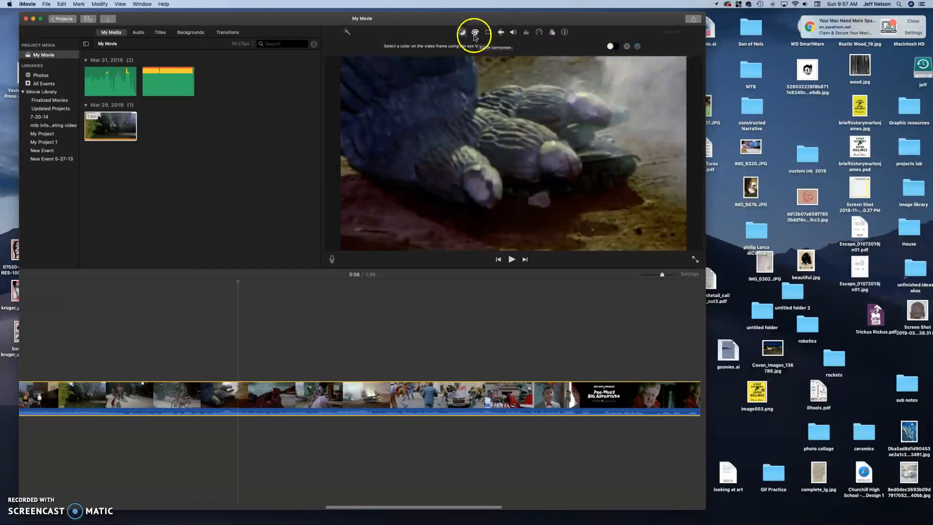
{"action": "left_click", "coordinate": [627, 46]}
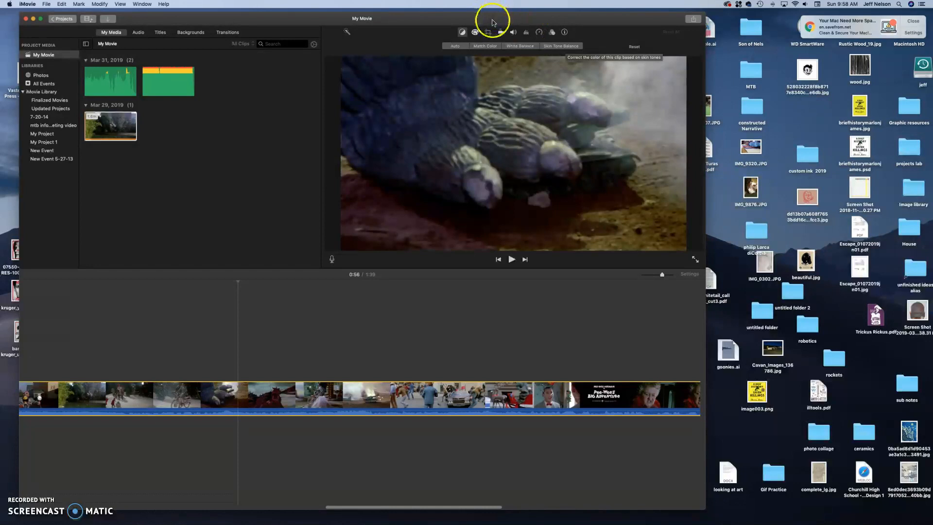
Try cooler and warmer color temperatures on the trailer clip, and return the temperature to neutral
{"action": "left_click", "coordinate": [474, 33]}
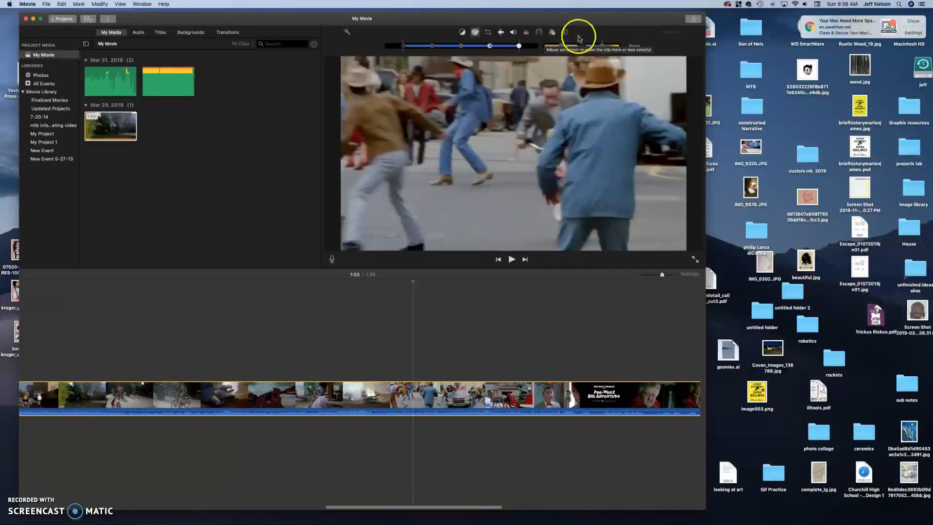
{"action": "left_click", "coordinate": [600, 47]}
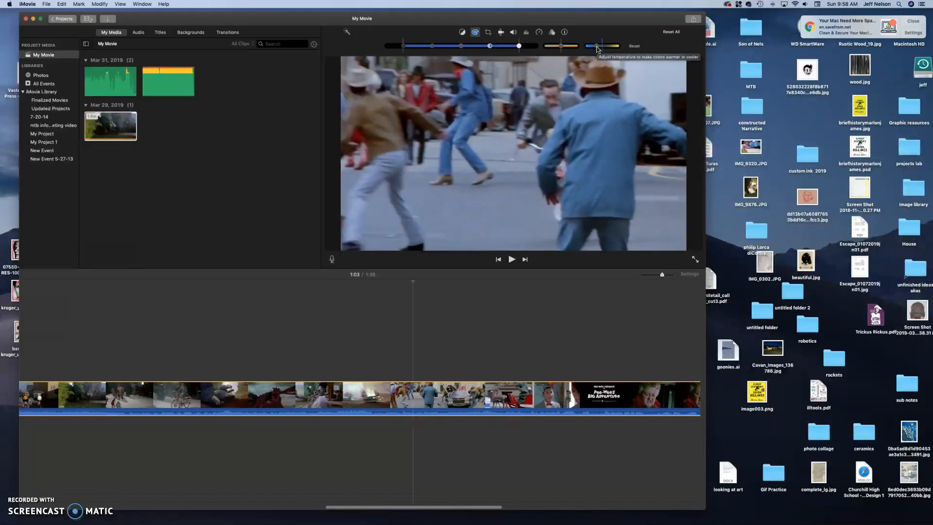
{"action": "left_click_drag", "start_coordinate": [597, 48], "coordinate": [606, 49]}
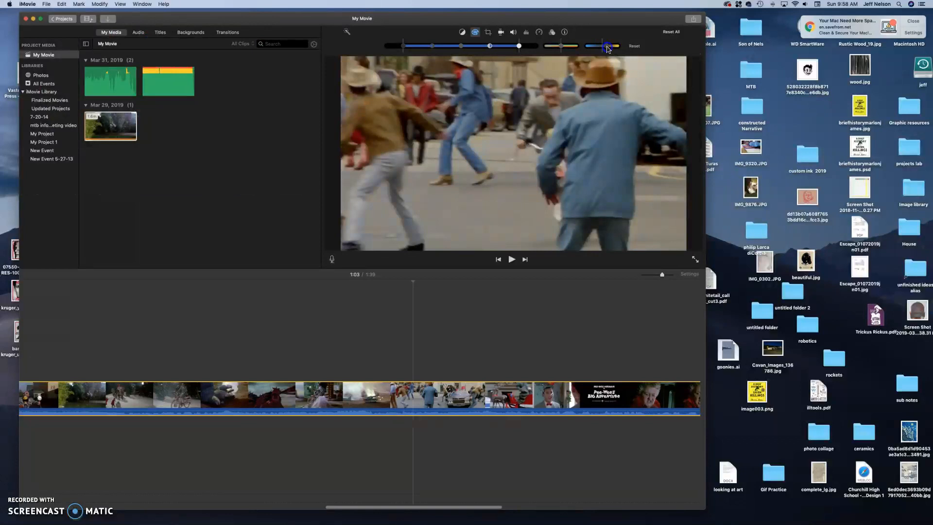
{"action": "left_click_drag", "start_coordinate": [606, 49], "coordinate": [597, 50]}
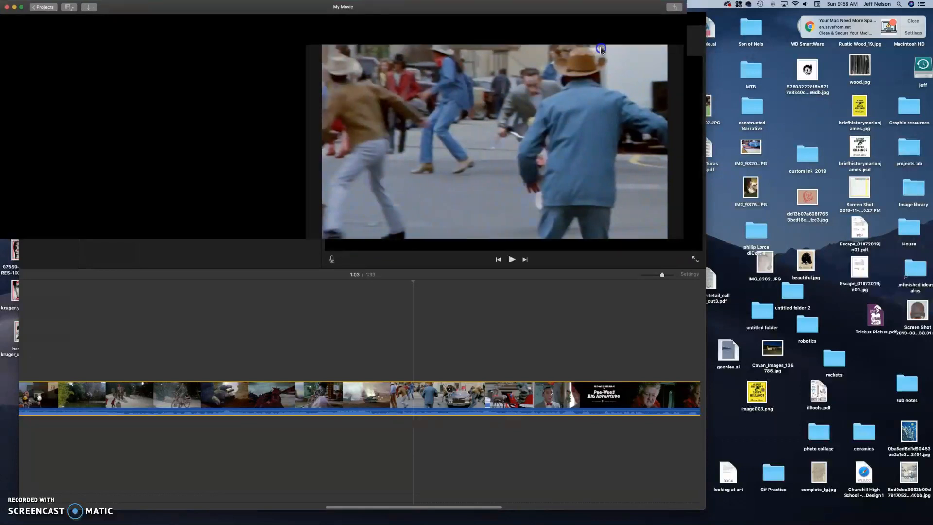
{"action": "mouse_move", "coordinate": [596, 50]}
{"action": "left_mouse_down"}
{"action": "mouse_move", "coordinate": [547, 47]}
{"action": "mouse_move", "coordinate": [582, 49]}
{"action": "left_mouse_up"}
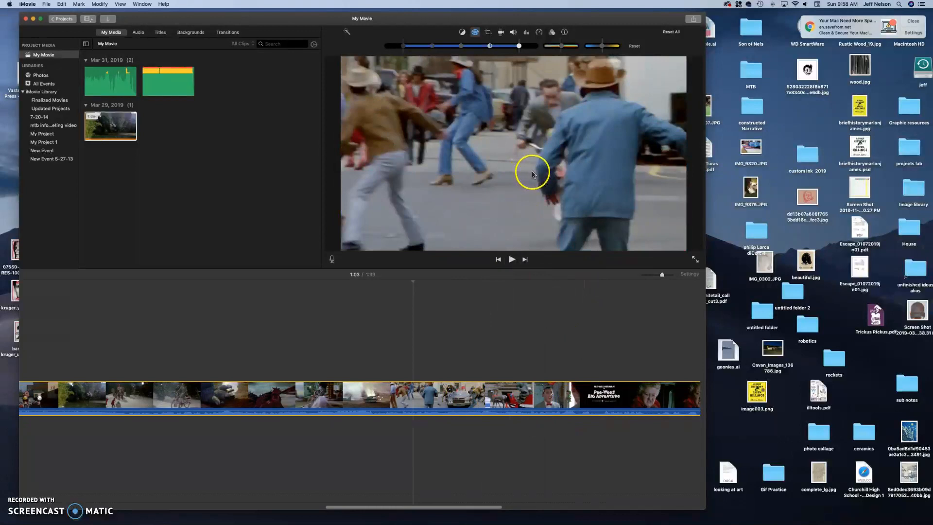
{"action": "mouse_move", "coordinate": [519, 46]}
{"action": "left_mouse_down"}
{"action": "mouse_move", "coordinate": [453, 47]}
{"action": "mouse_move", "coordinate": [519, 47]}
{"action": "left_mouse_up"}
Look over the trailer clip's cropping and stabilization options, and dismiss the browser notification
{"action": "left_click", "coordinate": [487, 32]}
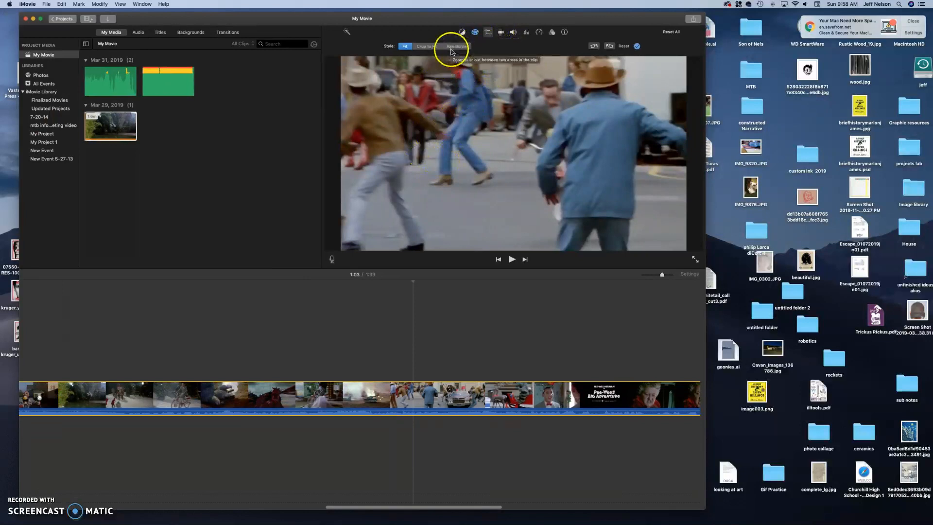
{"action": "left_click", "coordinate": [500, 33]}
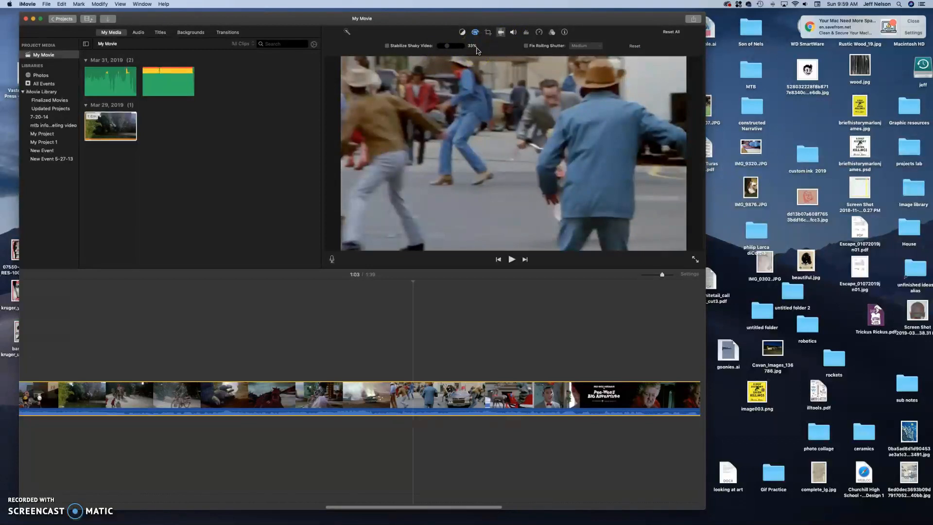
{"action": "left_click", "coordinate": [912, 22]}
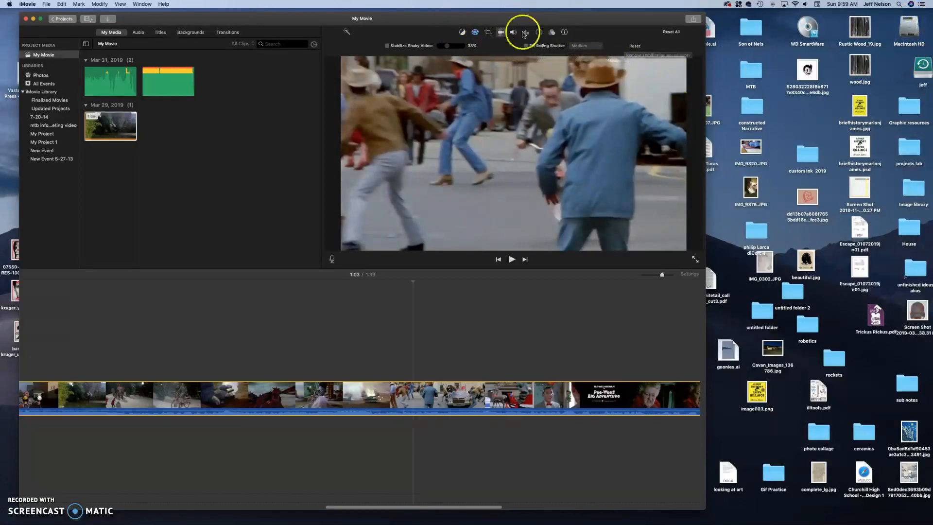
Widen the project window to nearly fill the screen, and look over the clip's volume, noise reduction and speed options
{"action": "left_click_drag", "start_coordinate": [705, 103], "coordinate": [913, 116]}
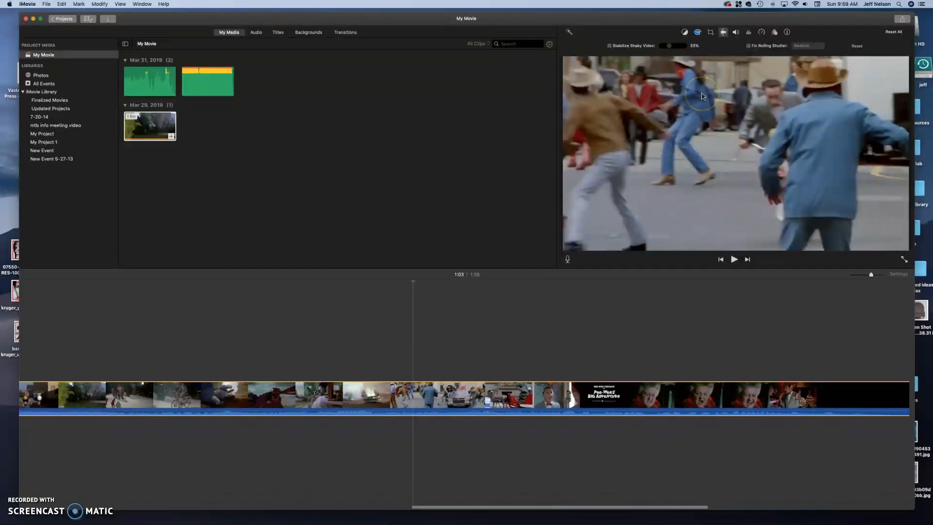
{"action": "left_click", "coordinate": [735, 33]}
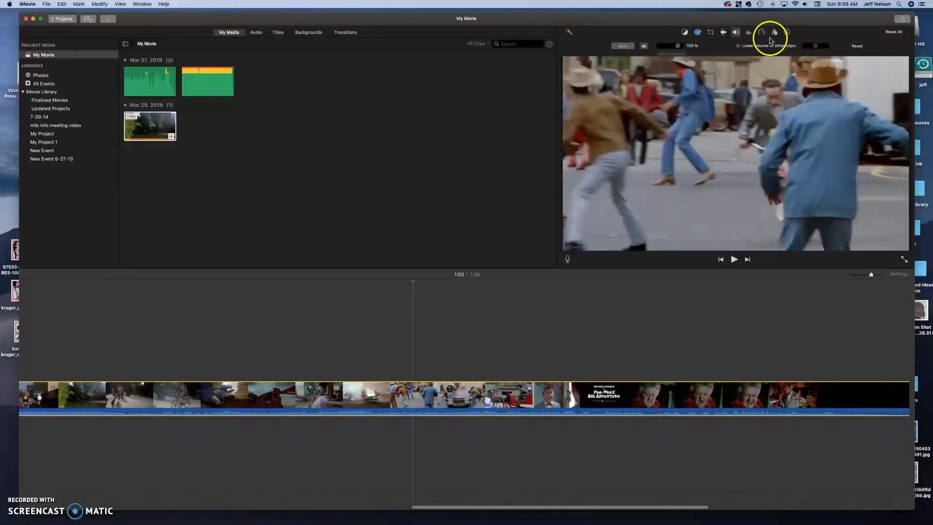
{"action": "left_click", "coordinate": [749, 32]}
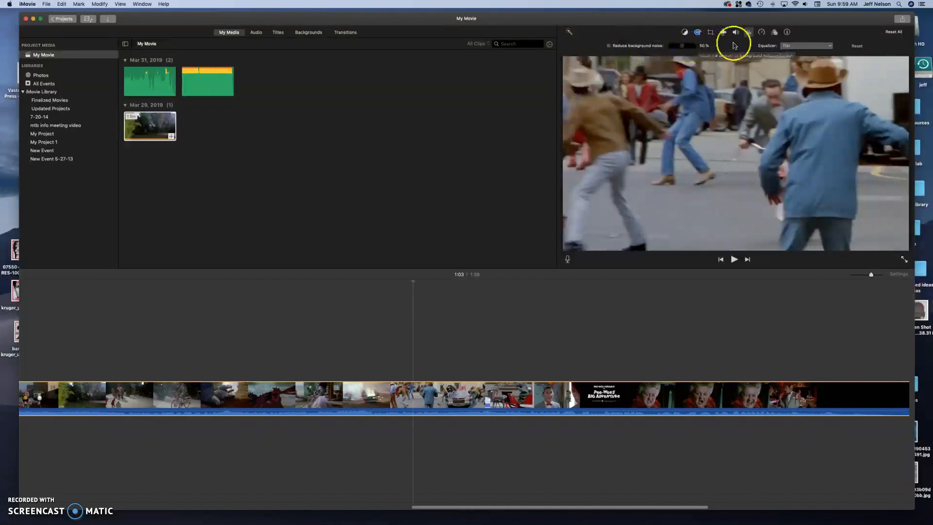
{"action": "left_click", "coordinate": [761, 33]}
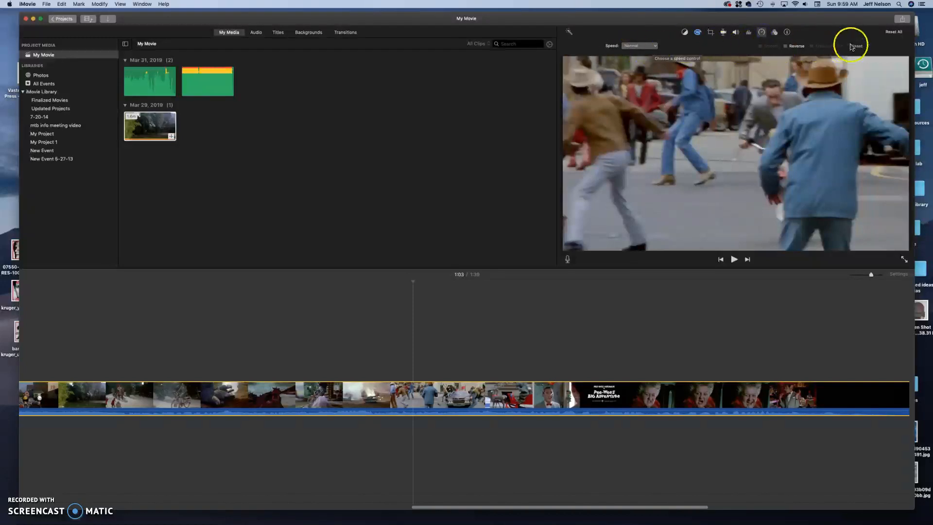
Apply the Vintage clip filter to the trailer clip
{"action": "left_click", "coordinate": [774, 33]}
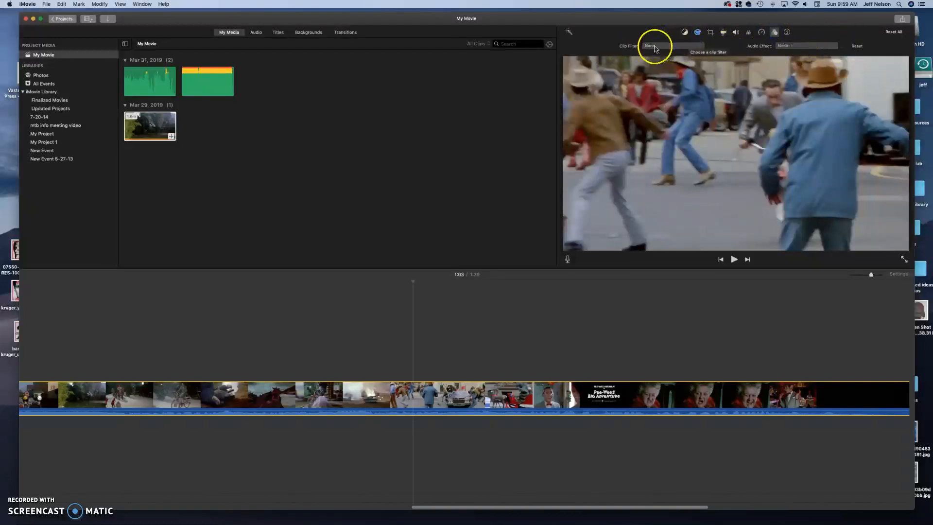
{"action": "left_click", "coordinate": [695, 47]}
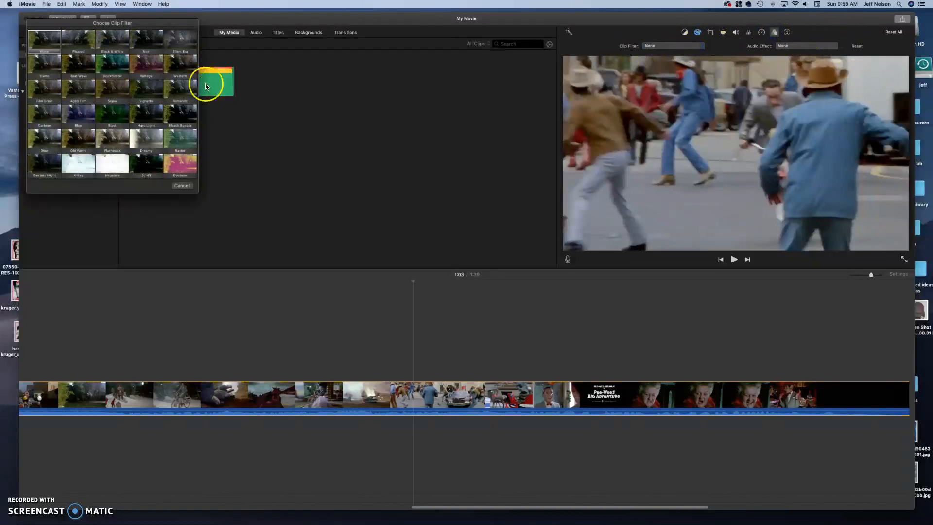
{"action": "left_click", "coordinate": [153, 64]}
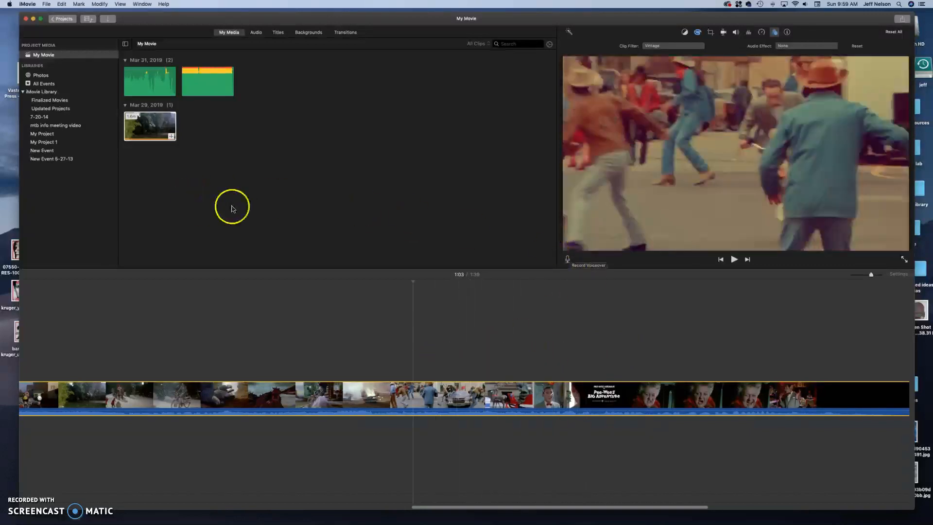
Reopen the clip filter choices and try the Sci-Fi filter on the trailer clip in place of Vintage
{"action": "left_click", "coordinate": [776, 33]}
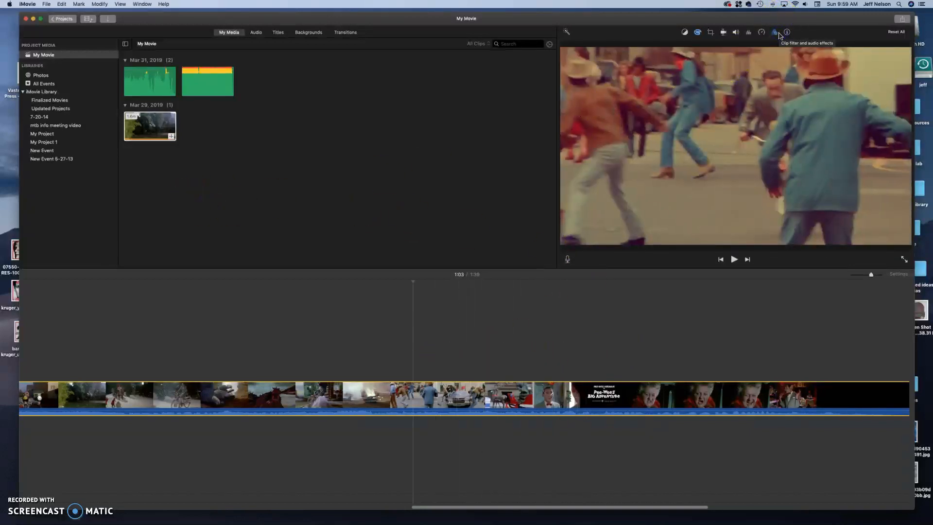
{"action": "left_click", "coordinate": [772, 34]}
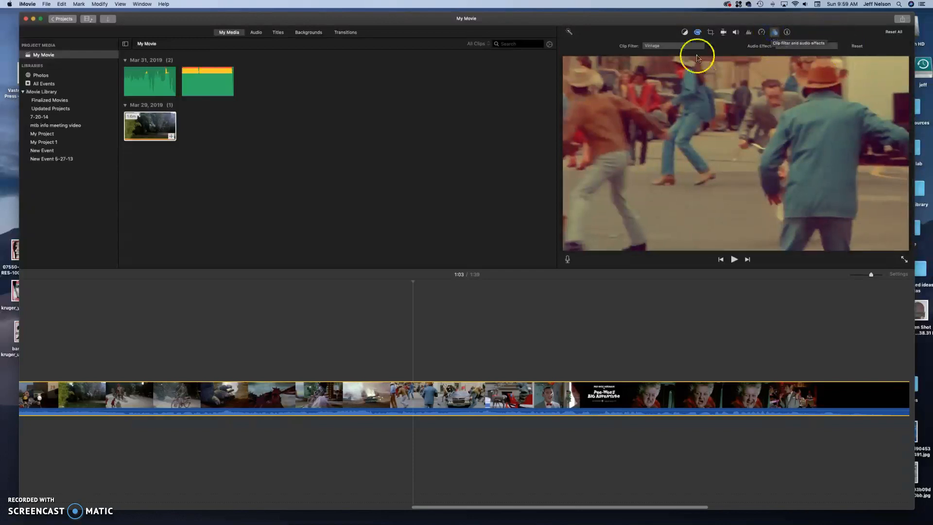
{"action": "left_click", "coordinate": [673, 45]}
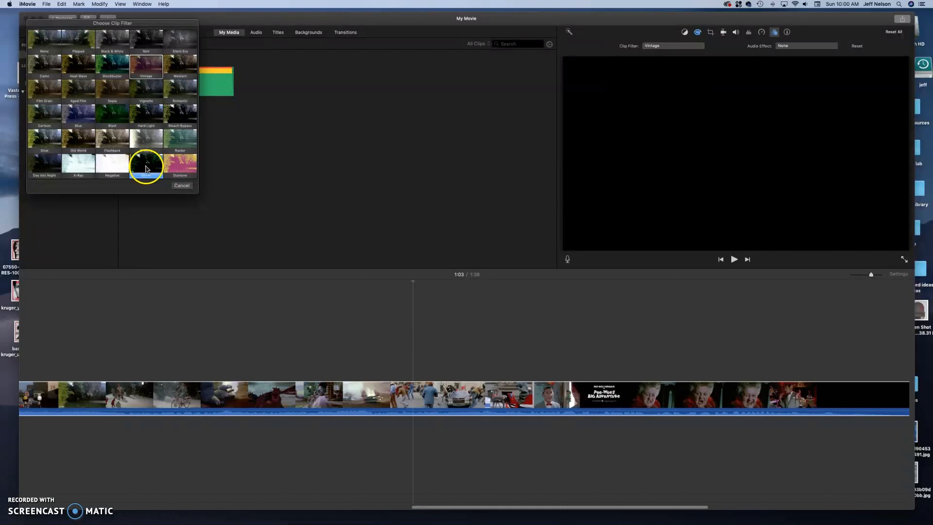
{"action": "left_click", "coordinate": [146, 168]}
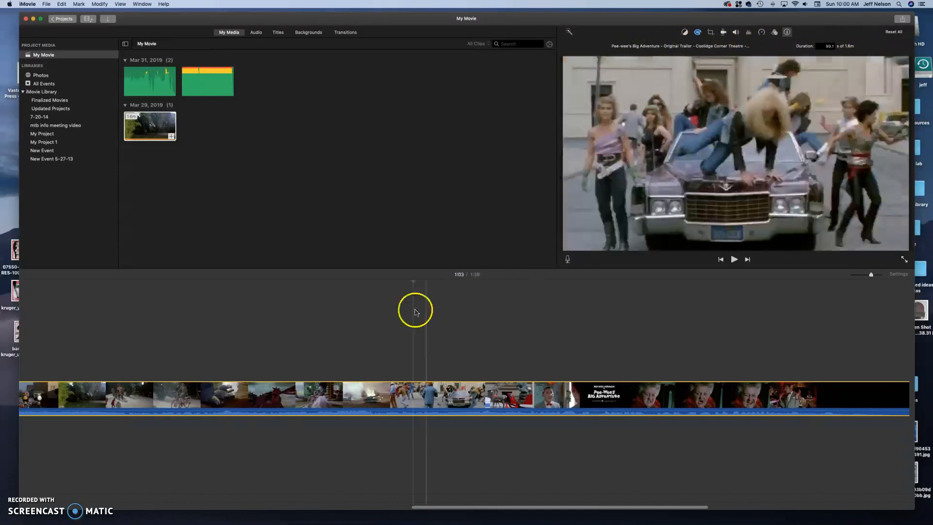
Position the playhead in the trailer clip, zoom out the timeline, and play a few seconds of the trailer
{"action": "left_click", "coordinate": [221, 324]}
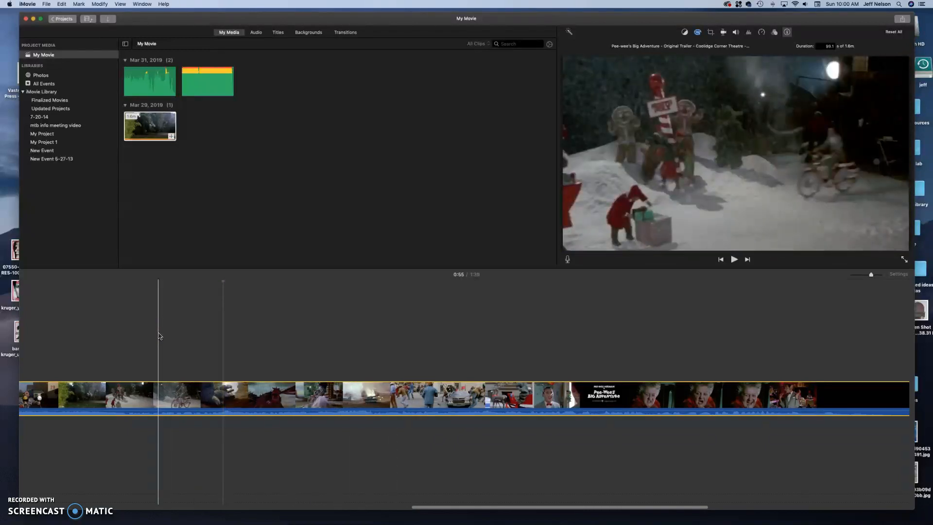
{"action": "left_click", "coordinate": [262, 337]}
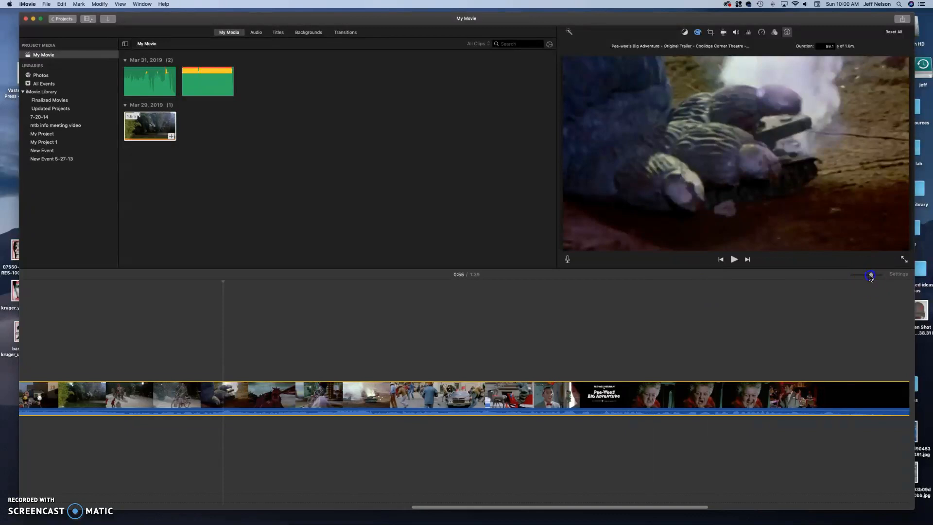
{"action": "left_click_drag", "start_coordinate": [869, 276], "coordinate": [865, 275]}
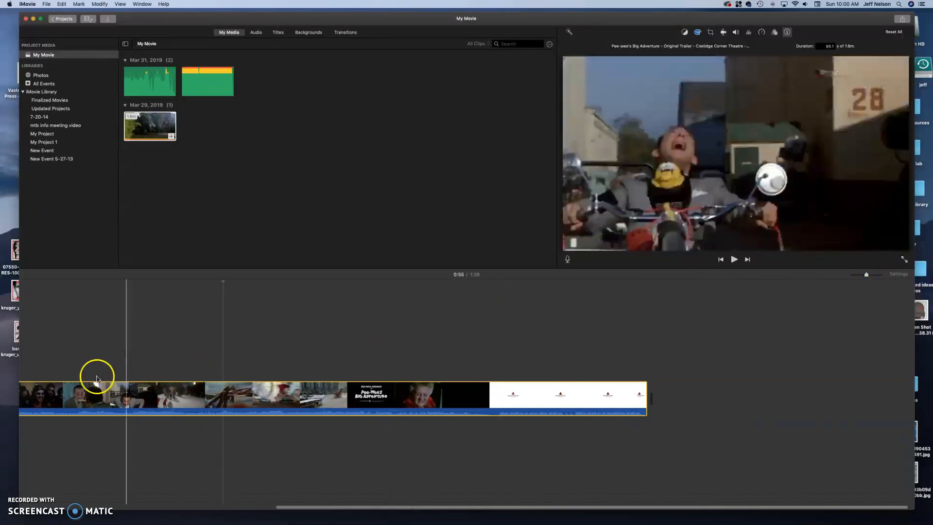
{"action": "key", "text": "space"}
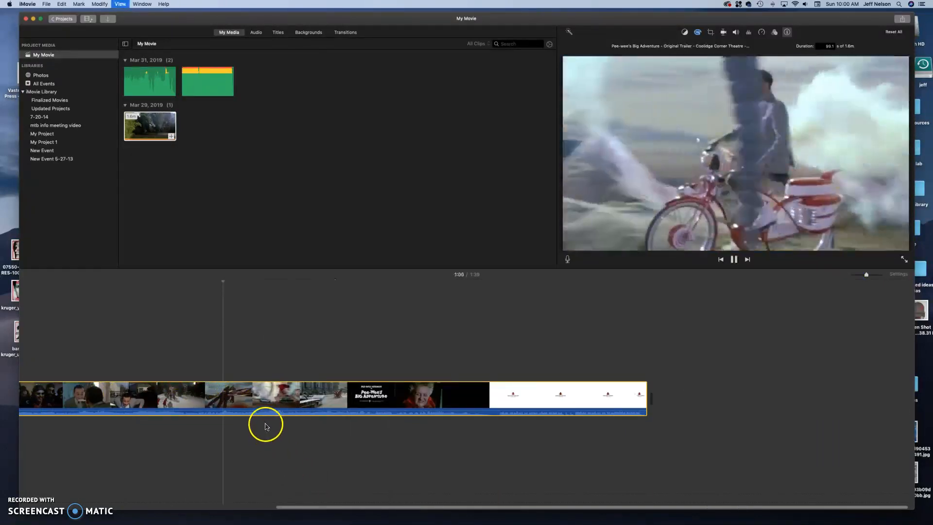
{"action": "key", "text": "space"}
Try a long trim at the start of the trailer clip, and extend the start back almost to its original point
{"action": "left_click_drag", "start_coordinate": [296, 507], "coordinate": [35, 485]}
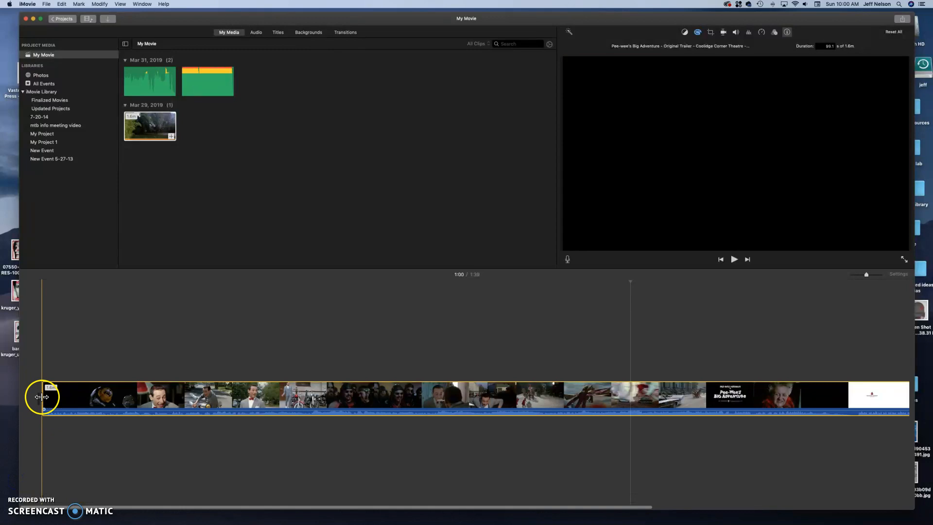
{"action": "left_click_drag", "start_coordinate": [42, 396], "coordinate": [383, 393]}
{"action": "left_click_drag", "start_coordinate": [450, 389], "coordinate": [45, 396]}
{"action": "left_click", "coordinate": [278, 398]}
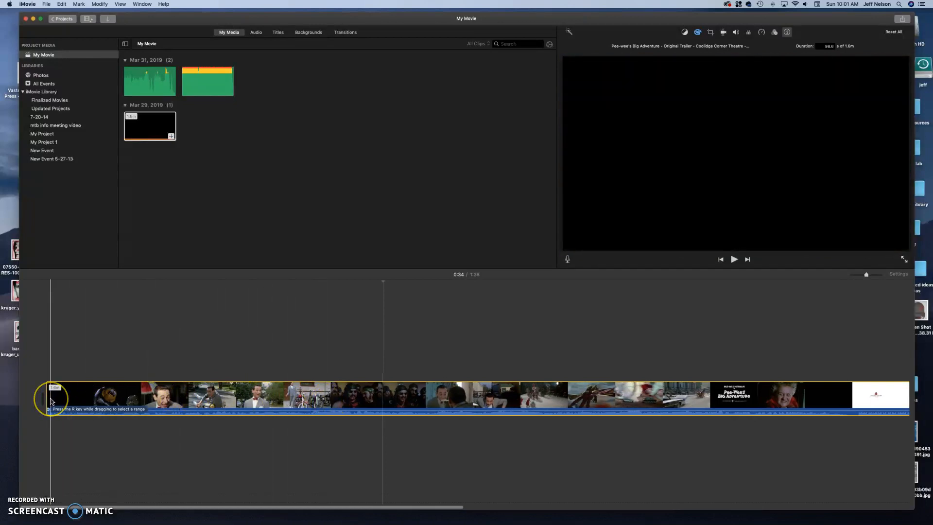
Trim about 6 seconds off the start of the trailer clip, and restore the clip to its full length
{"action": "left_click_drag", "start_coordinate": [47, 398], "coordinate": [107, 401]}
{"action": "left_click", "coordinate": [329, 394]}
{"action": "left_click", "coordinate": [400, 393]}
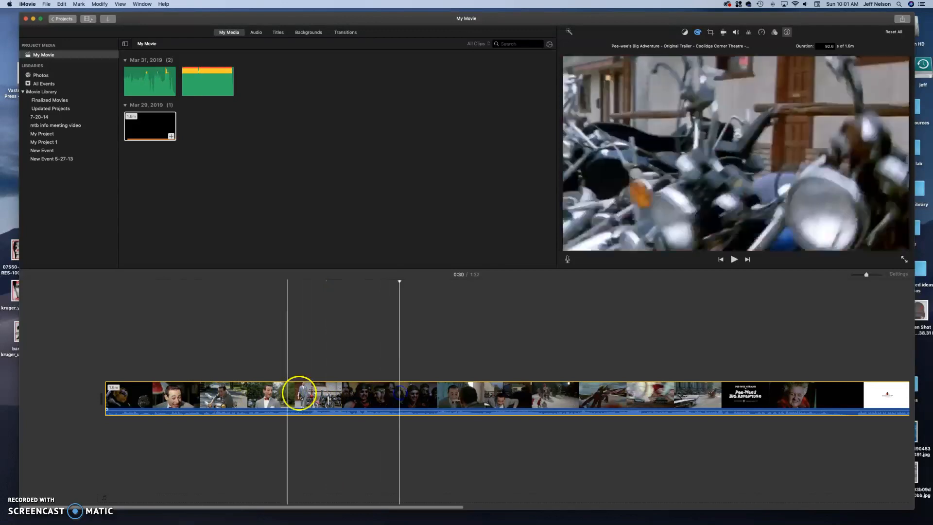
{"action": "left_click_drag", "start_coordinate": [104, 395], "coordinate": [2, 399]}
{"action": "left_click", "coordinate": [361, 396]}
{"action": "left_click", "coordinate": [438, 395]}
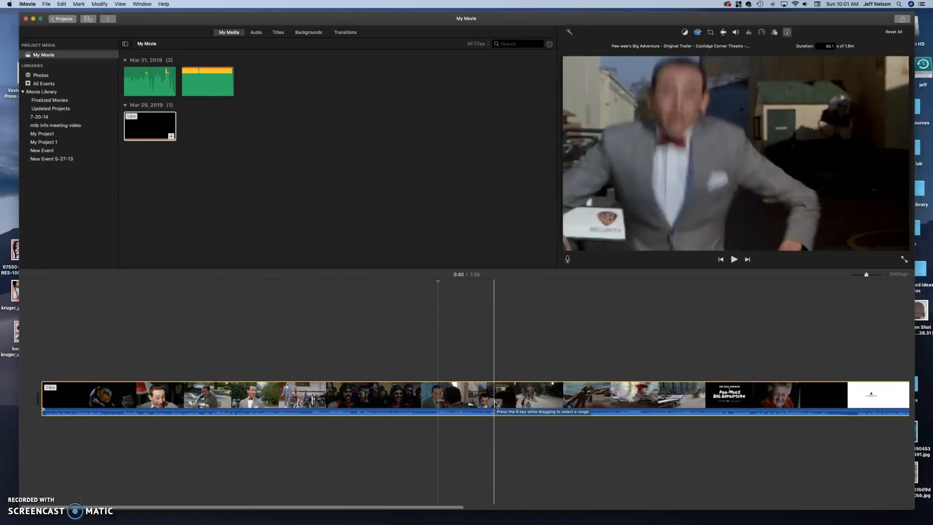
Trim about 49 seconds off the start of the trailer clip, up to the playhead
{"action": "right_click", "coordinate": [536, 402]}
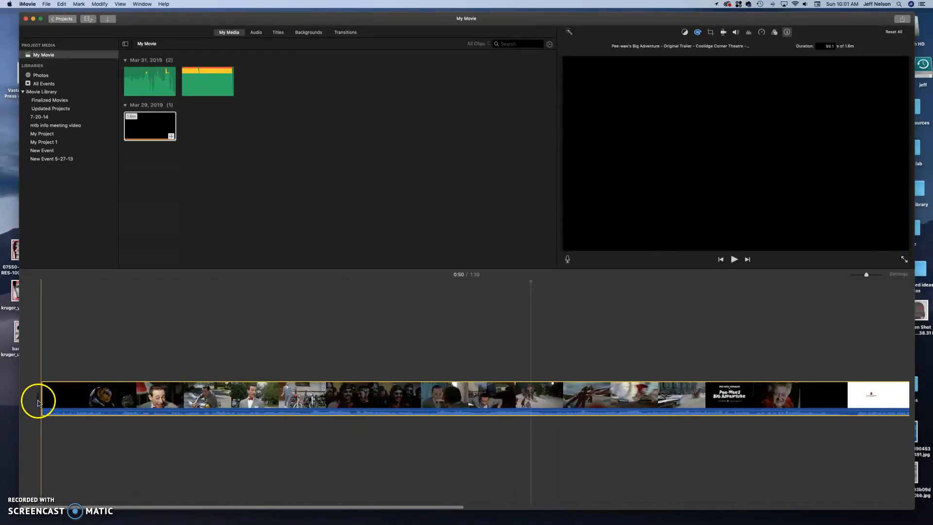
{"action": "left_click_drag", "start_coordinate": [43, 400], "coordinate": [528, 406]}
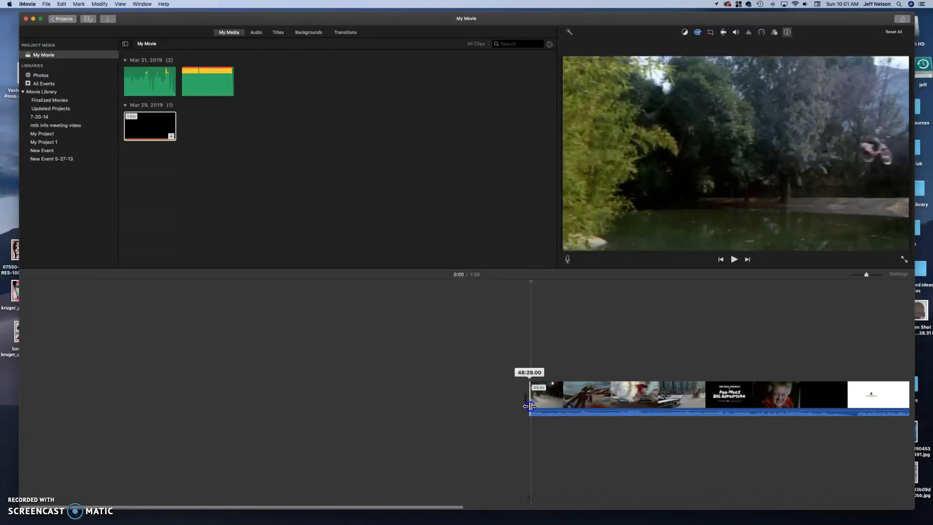
Finish trimming the start of the trailer clip at the playhead, and trim its end to leave about 1 second
{"action": "left_click_drag", "start_coordinate": [530, 406], "coordinate": [530, 405]}
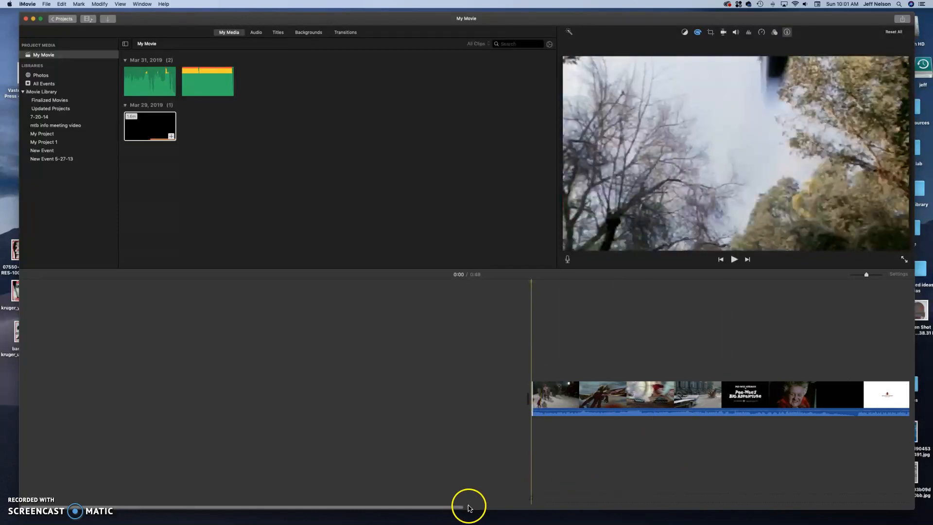
{"action": "left_click_drag", "start_coordinate": [460, 506], "coordinate": [583, 506]}
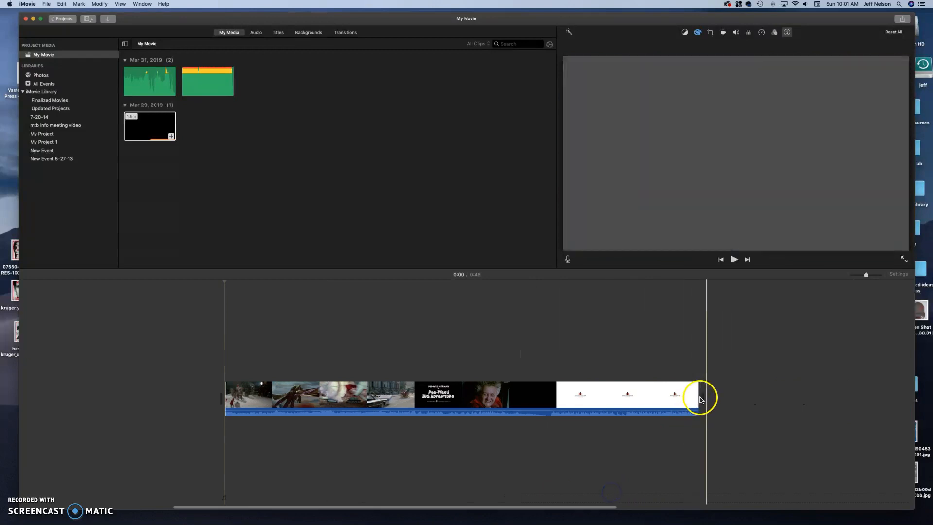
{"action": "left_click_drag", "start_coordinate": [681, 400], "coordinate": [631, 401]}
{"action": "left_click_drag", "start_coordinate": [697, 407], "coordinate": [194, 412]}
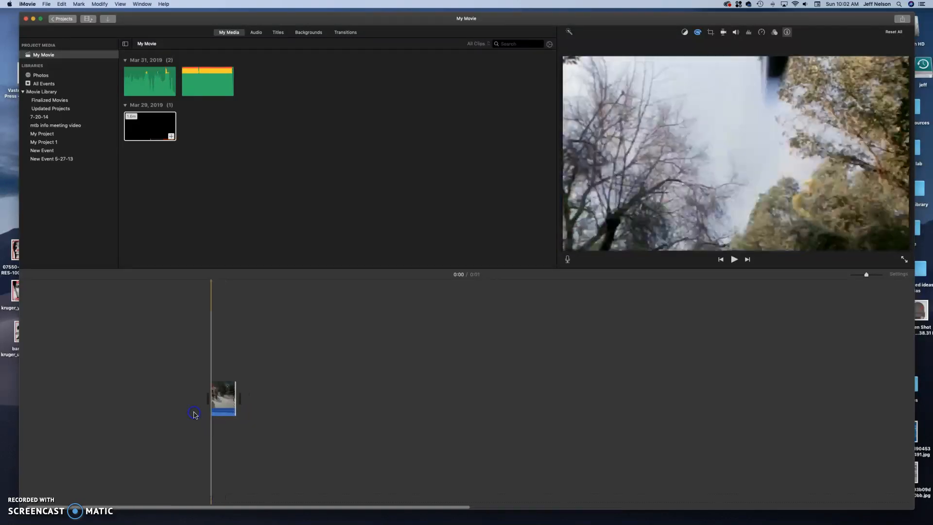
Trim the snow-scene frames off the end of the shortened trailer clip, leaving 1.1 seconds, and play it from the start
{"action": "left_click_drag", "start_coordinate": [867, 276], "coordinate": [879, 274]}
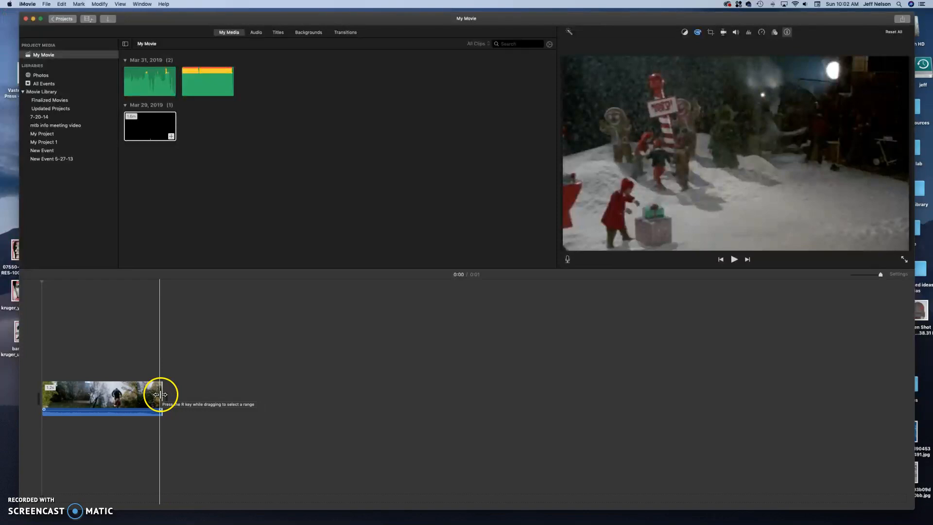
{"action": "key", "text": "space"}
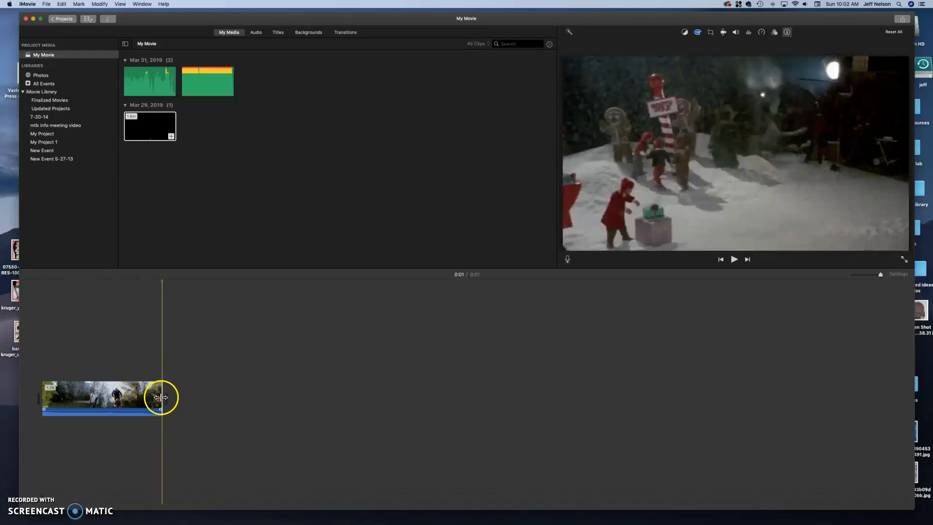
{"action": "left_click_drag", "start_coordinate": [160, 398], "coordinate": [151, 398]}
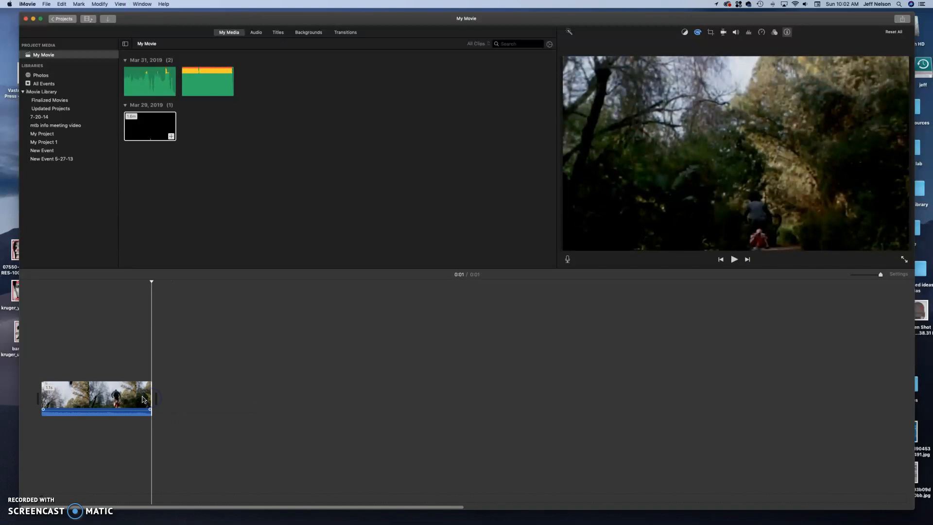
{"action": "left_click", "coordinate": [43, 374]}
{"action": "key", "text": "space"}
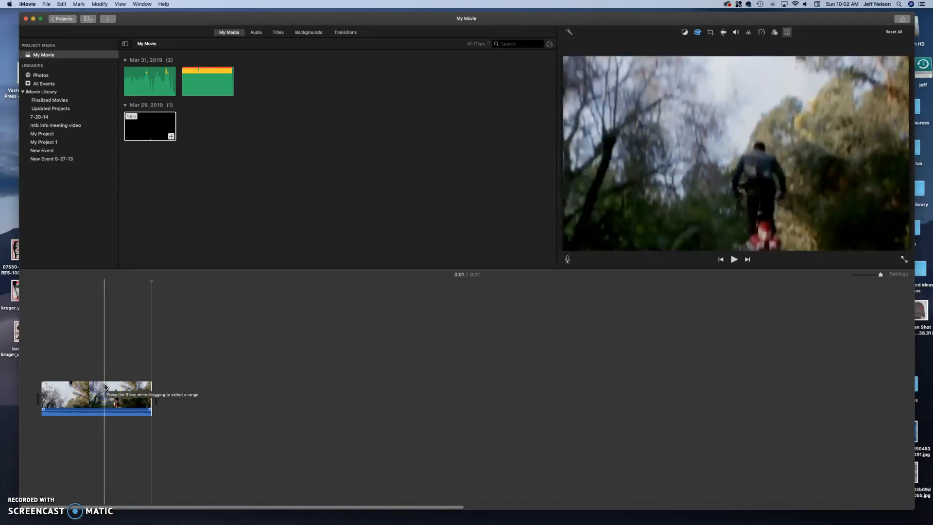
Detach the audio from the shortened trailer clip and delete the detached audio
{"action": "left_click", "coordinate": [112, 388]}
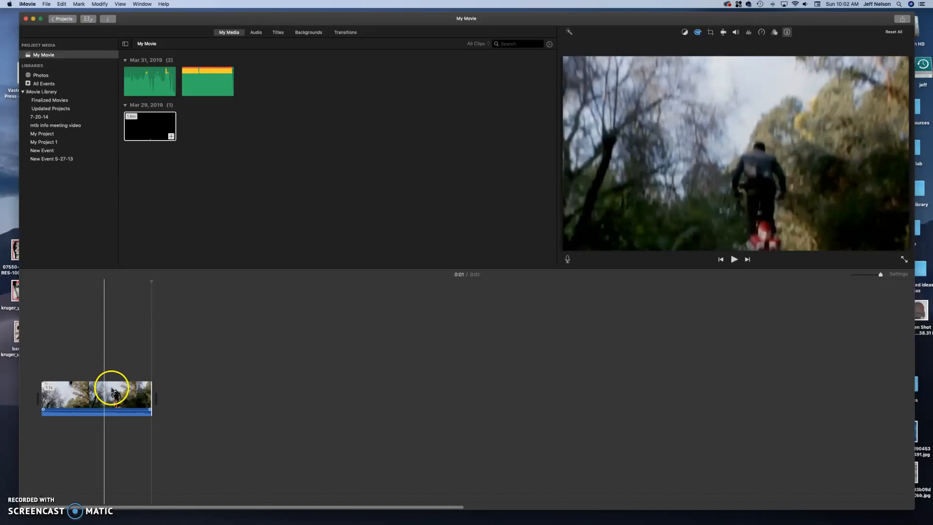
{"action": "right_click", "coordinate": [112, 388]}
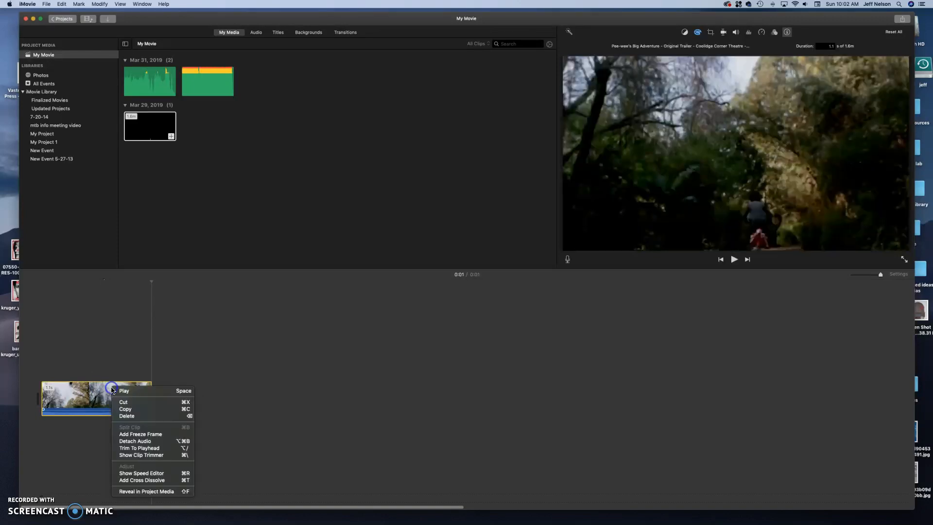
{"action": "left_click", "coordinate": [147, 441]}
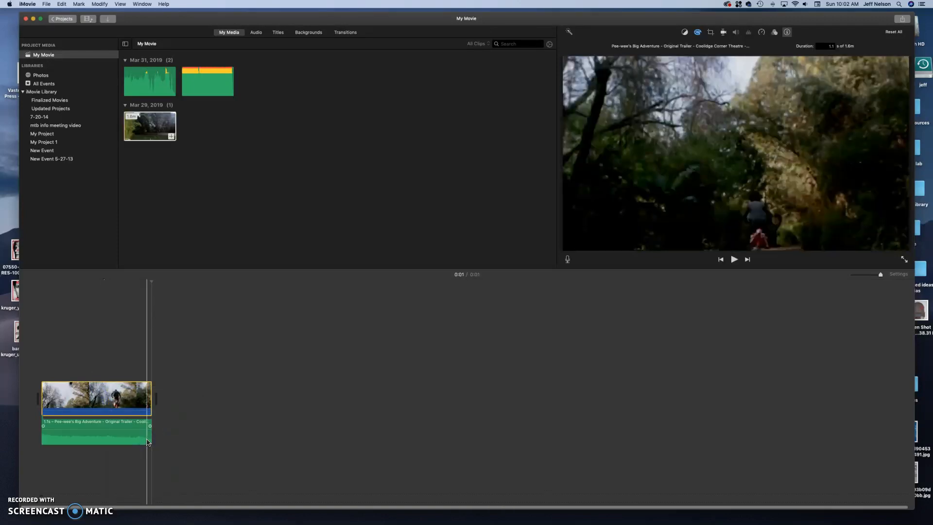
{"action": "left_click", "coordinate": [106, 430]}
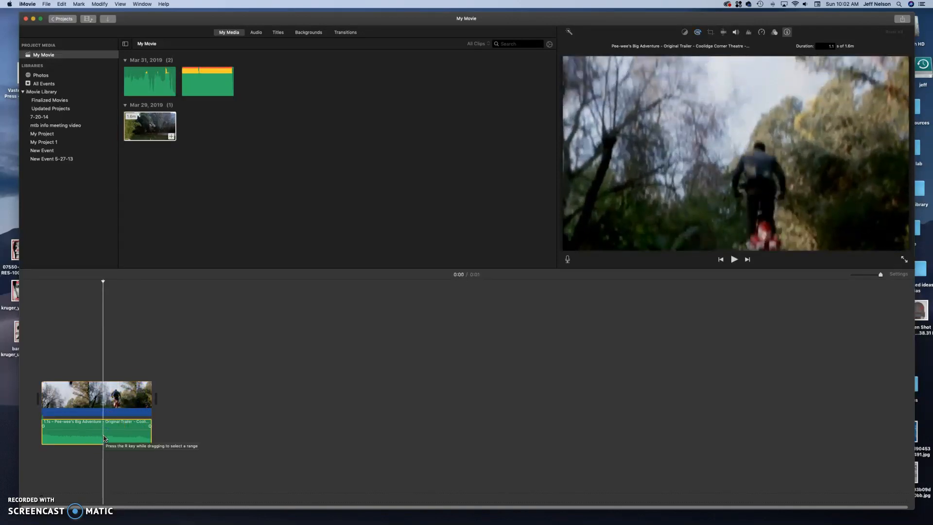
{"action": "key", "text": "Delete"}
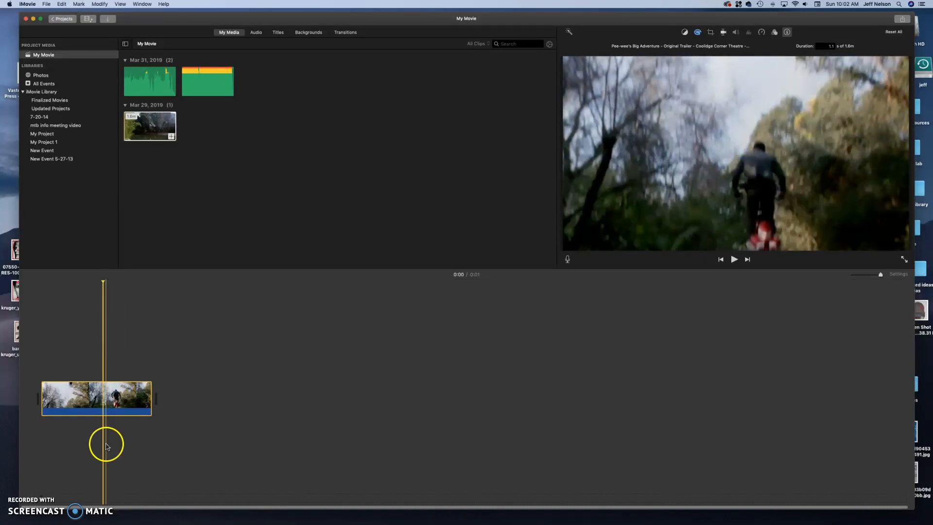
{"action": "left_click", "coordinate": [118, 447]}
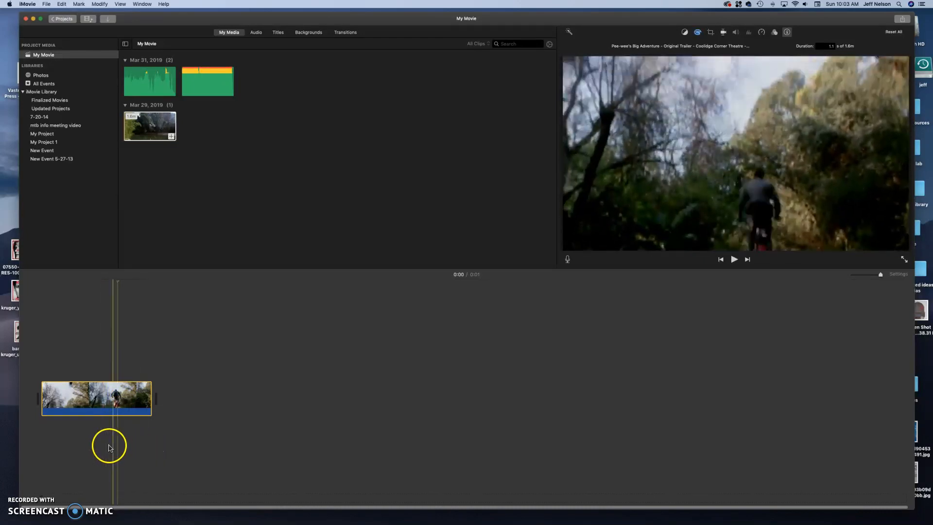